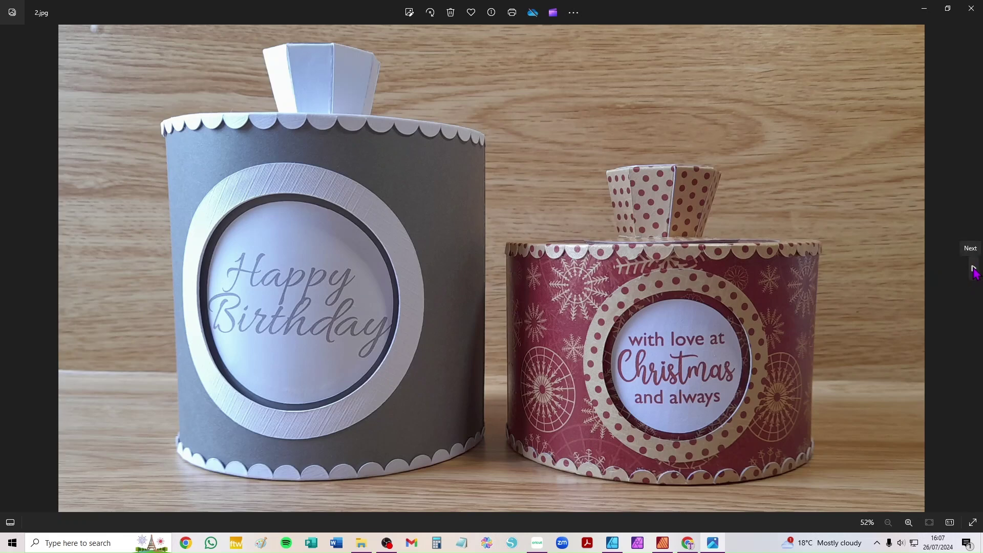
Step: Step through the finished carousel box photos until Twist_Box_Video.mp4 plays to its end
left_click(972, 275)
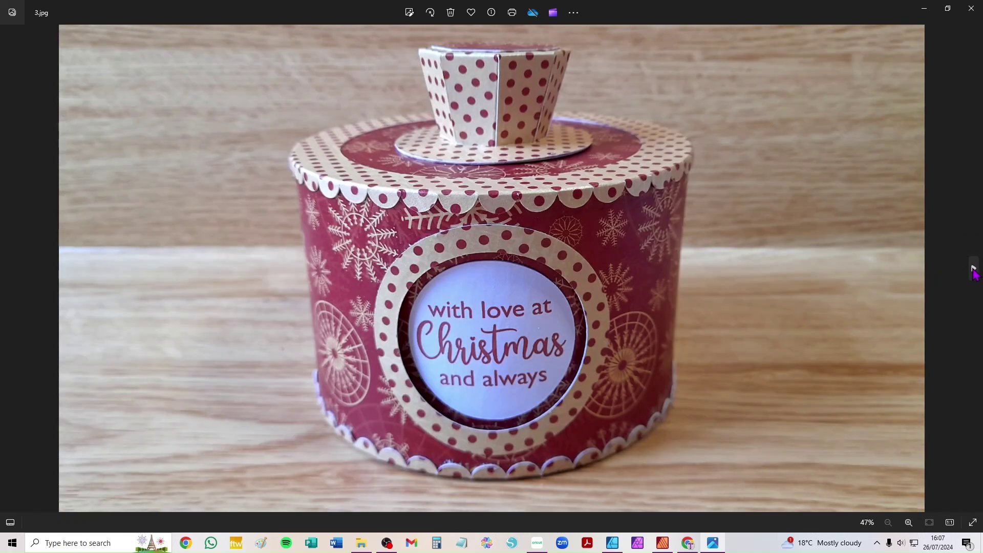
left_click(974, 273)
left_click(974, 274)
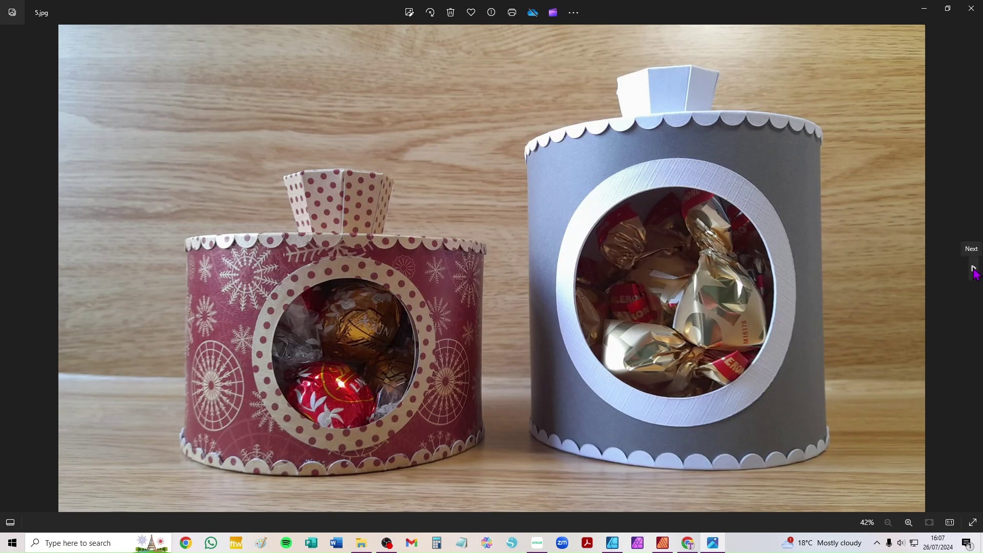
left_click(974, 274)
left_click(974, 274)
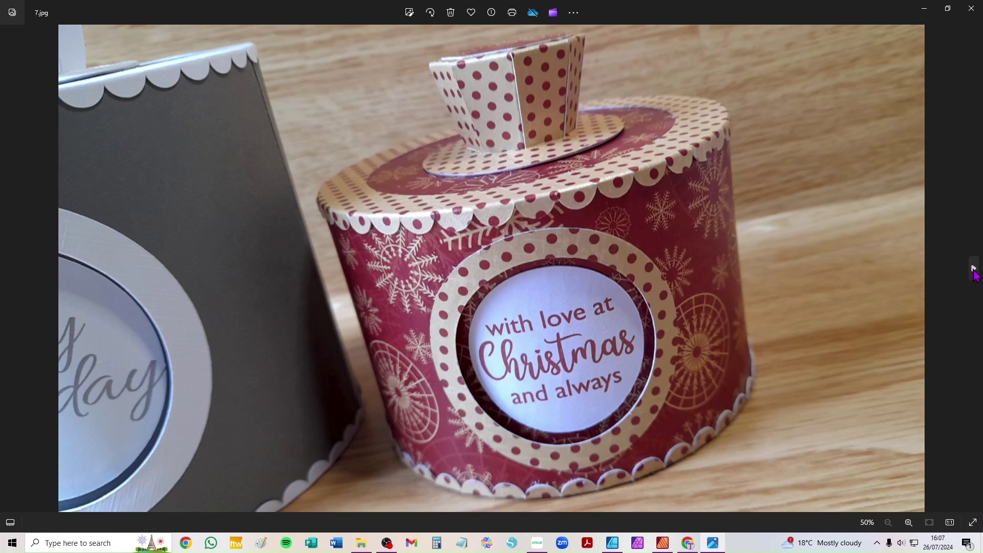
left_click(974, 273)
left_click(974, 274)
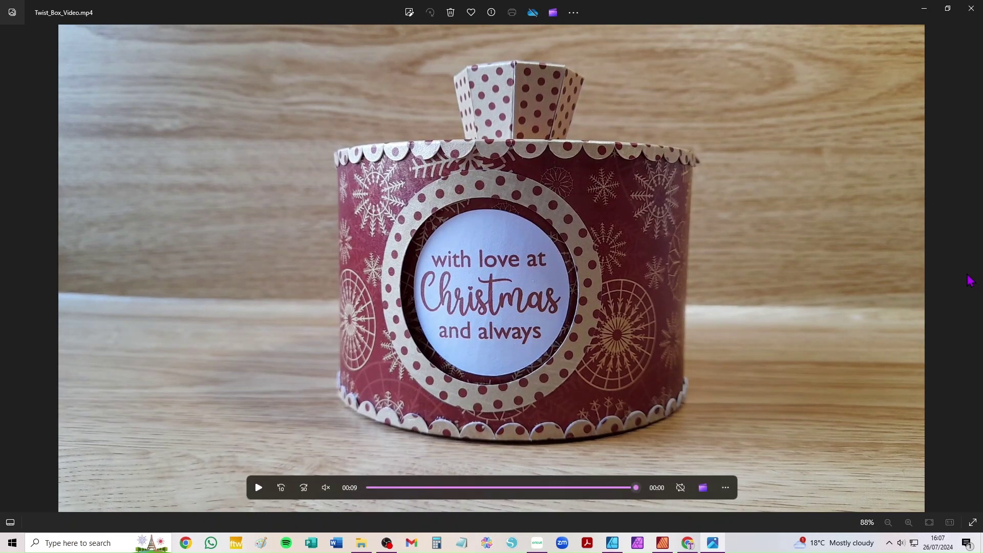
Step: Play the twist box video, then go back three images to 6.jpg, the grey sweets box
left_click(258, 488)
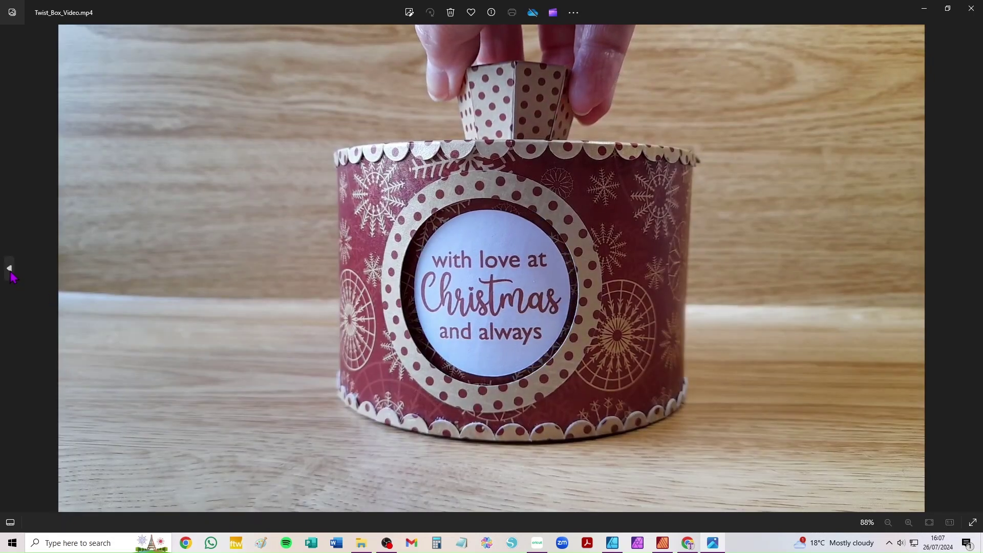
left_click(10, 269)
left_click(10, 268)
left_click(9, 268)
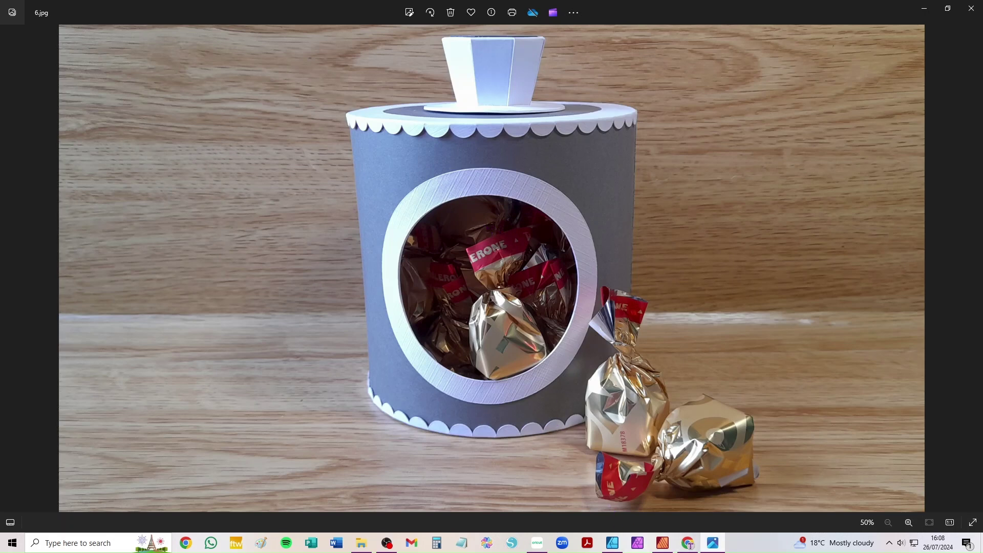
Step: Bring up Carousel_Gift_Box_Instructions in Affinity Publisher, zoomed in on the A–O pieces key
left_click(665, 546)
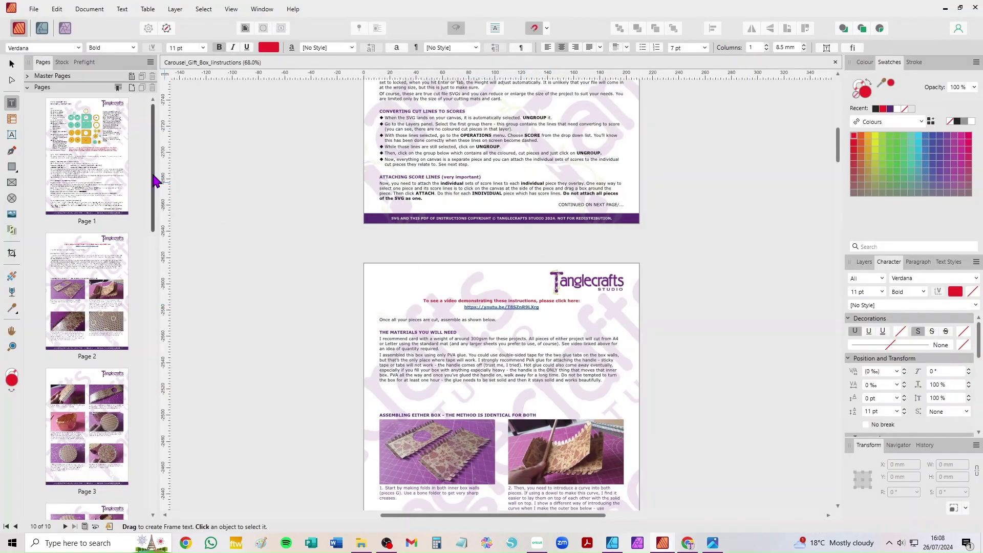
scroll(486, 194, "up", 5)
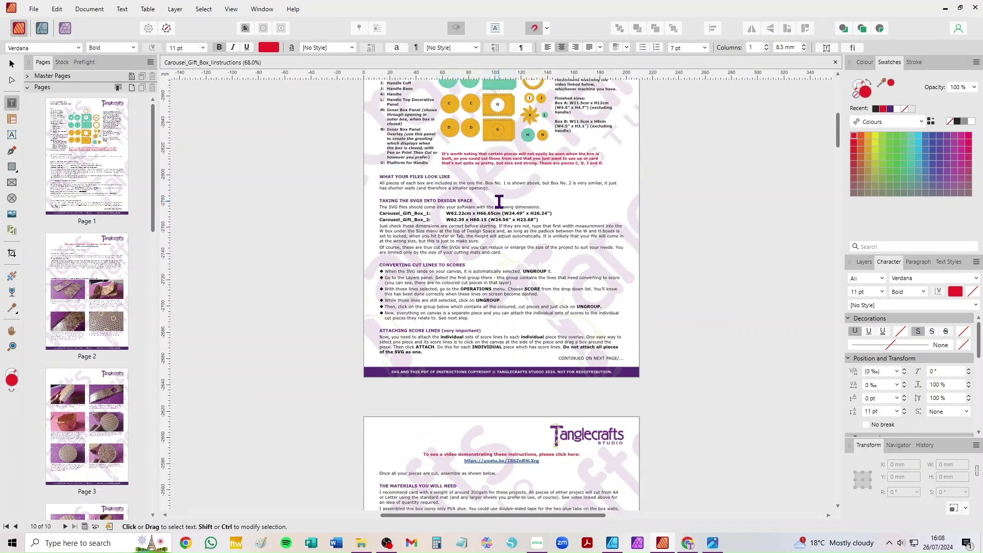
scroll(499, 201, "up", 5)
scroll(504, 201, "up", 3)
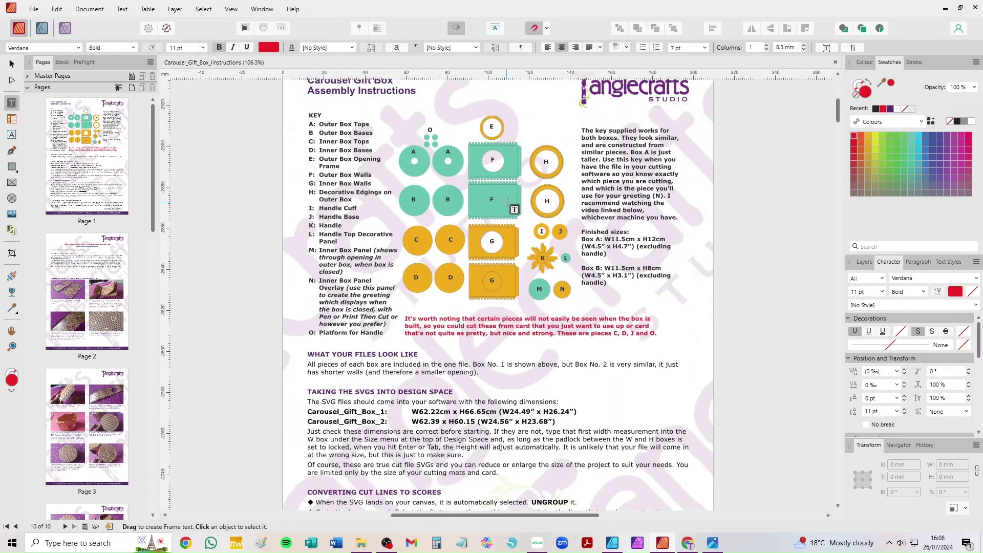
scroll(507, 201, "up", 3)
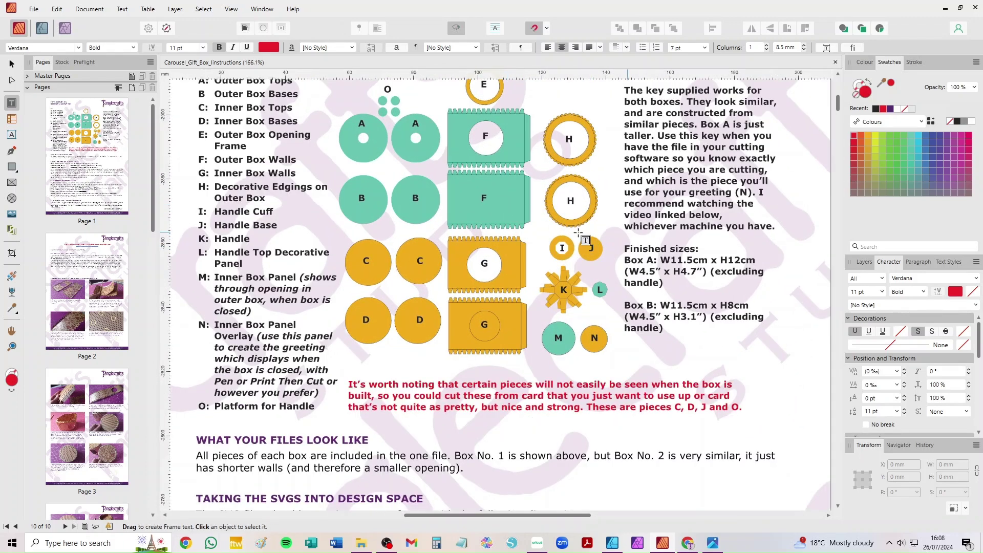
scroll(465, 249, "up", 1)
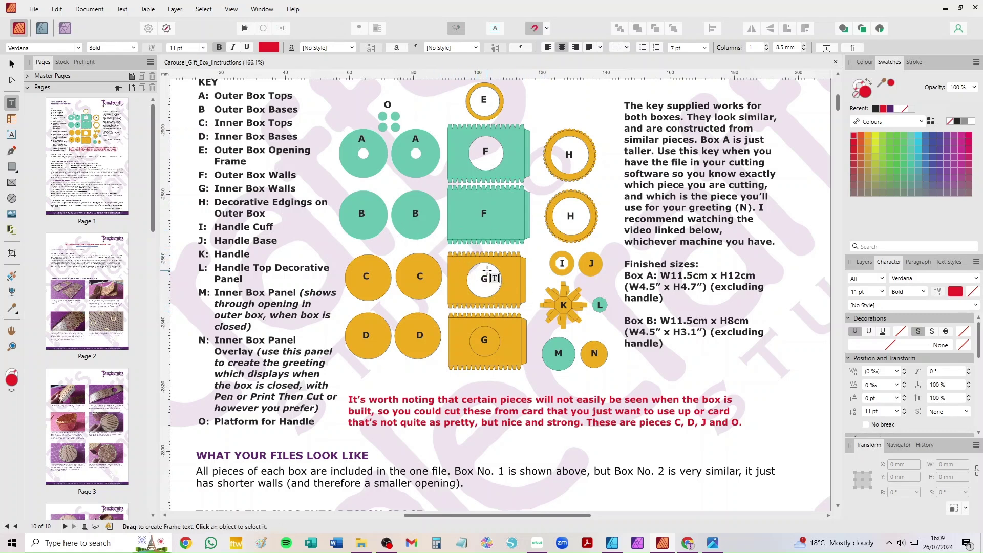
Step: Scroll through the instructions to page 10 with the finished box photos
scroll(487, 269, "down", 2)
scroll(487, 269, "down", 5)
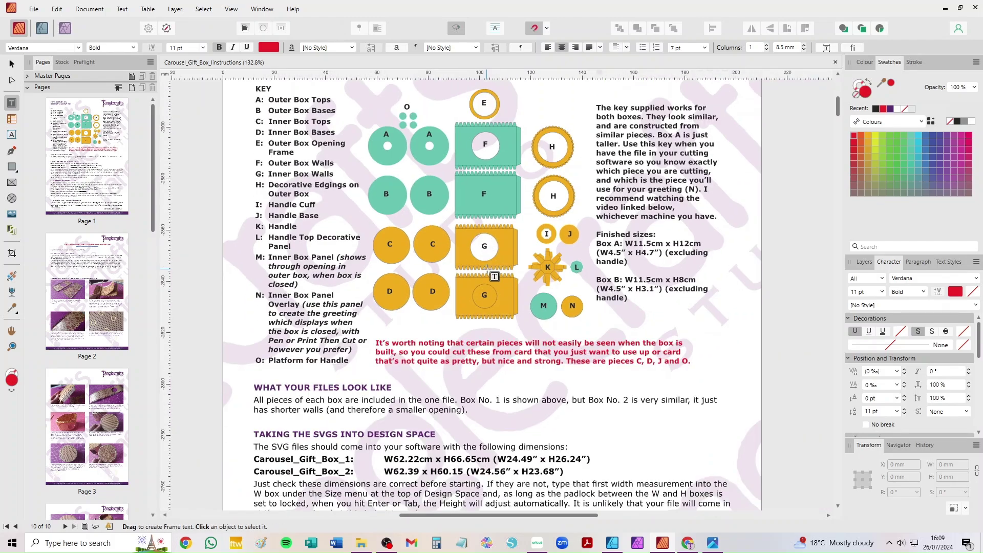
scroll(487, 264, "down", 1)
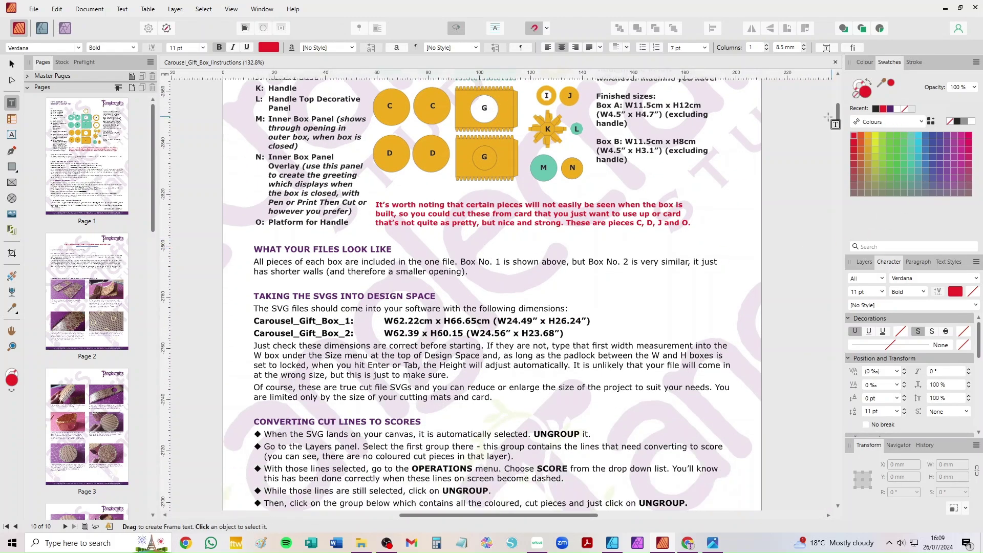
left_click_drag(839, 112, 848, 479)
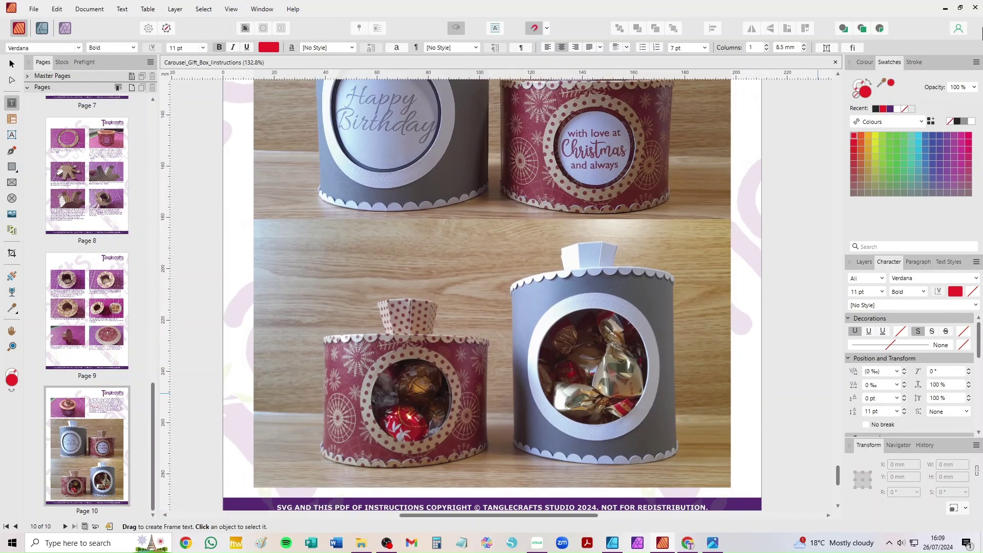
Step: Upload Carousel_Gift_Box_1.svg into Design Space and place it on the canvas at 62.22 × 66.65 cm
left_click(536, 543)
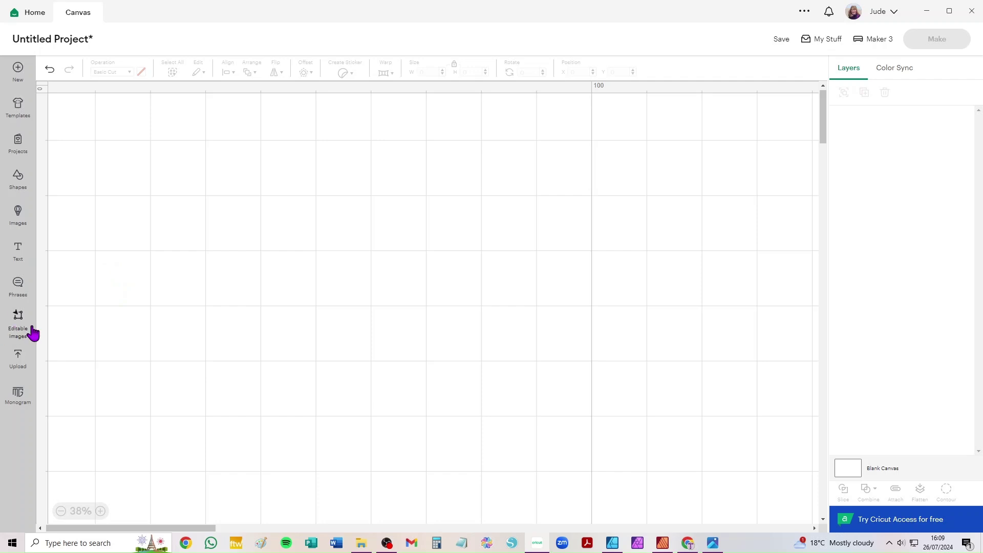
left_click(21, 362)
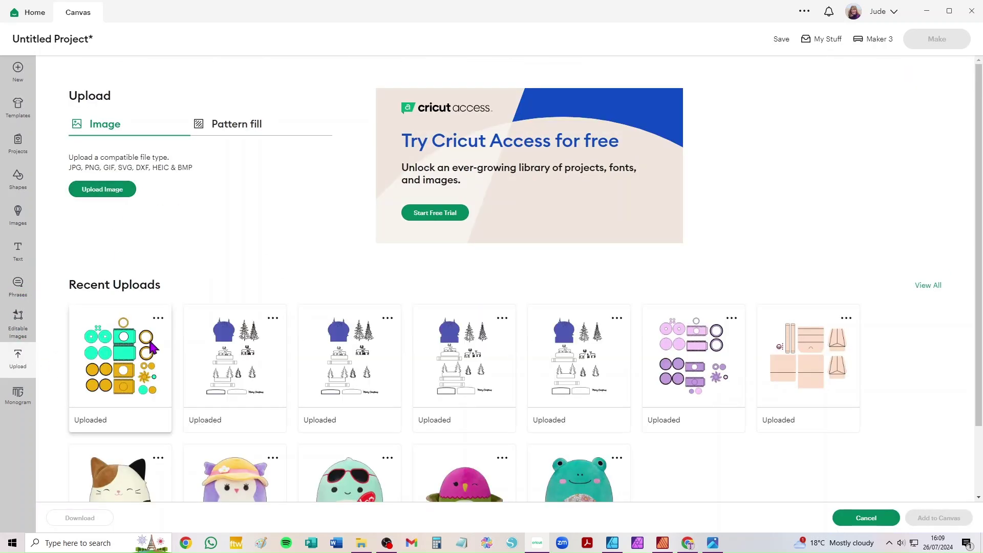
left_click(112, 192)
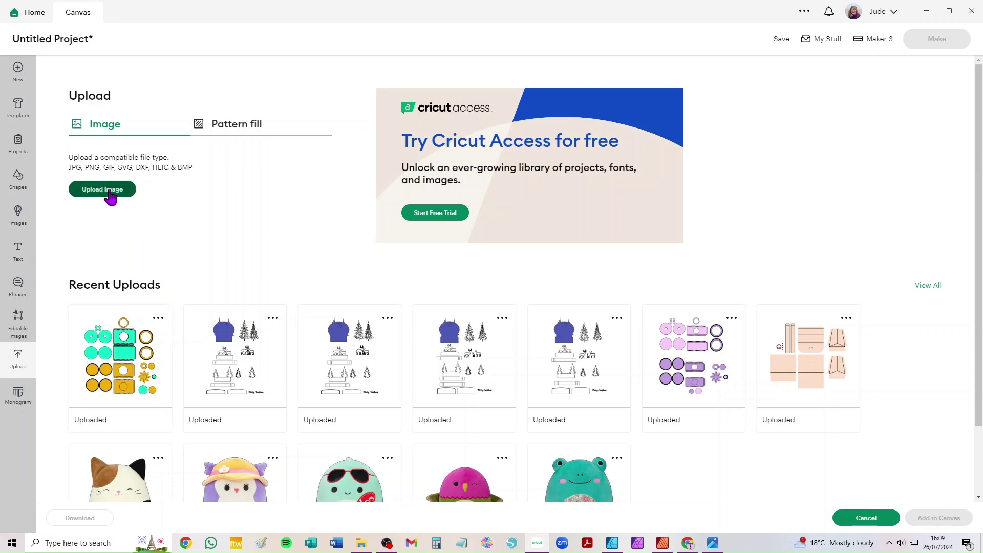
left_click(510, 310)
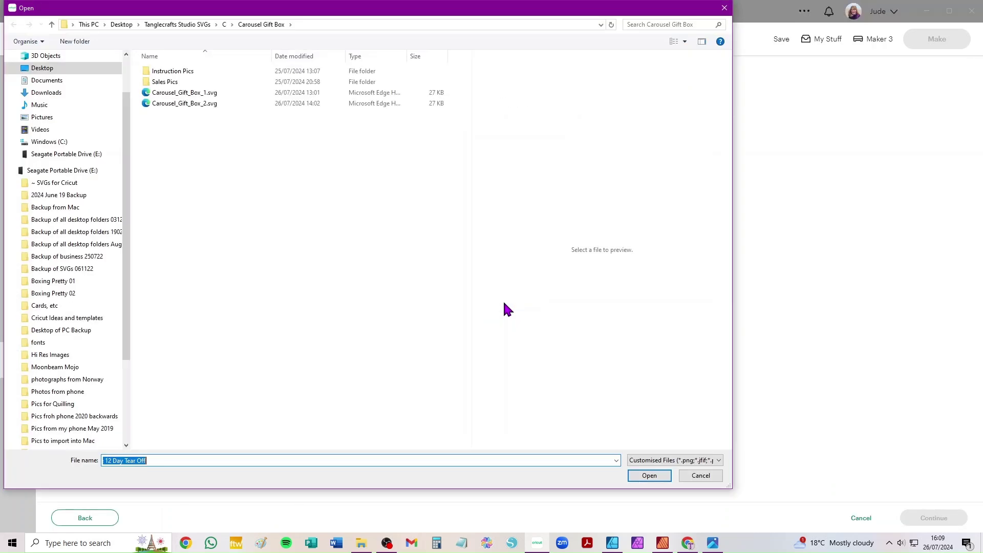
left_click(173, 95)
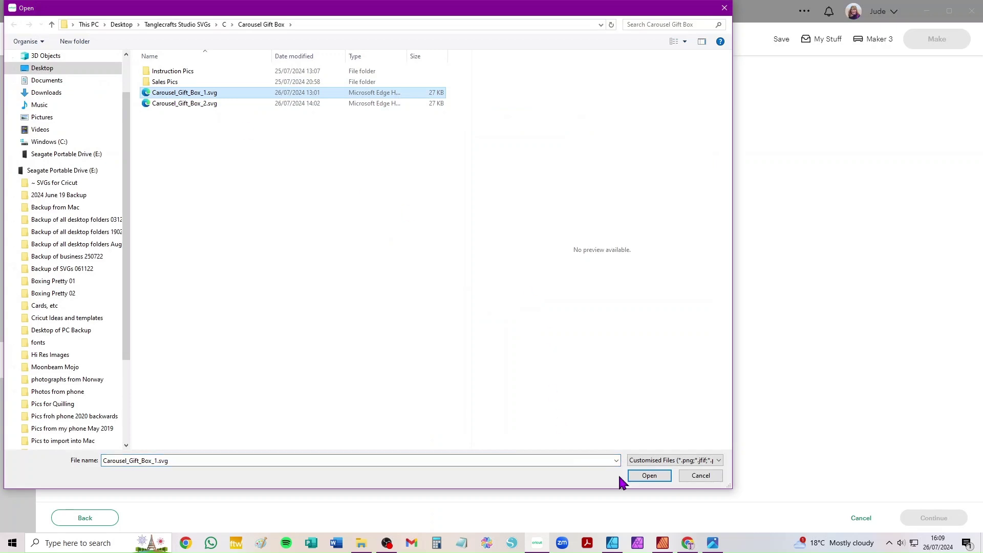
left_click(650, 479)
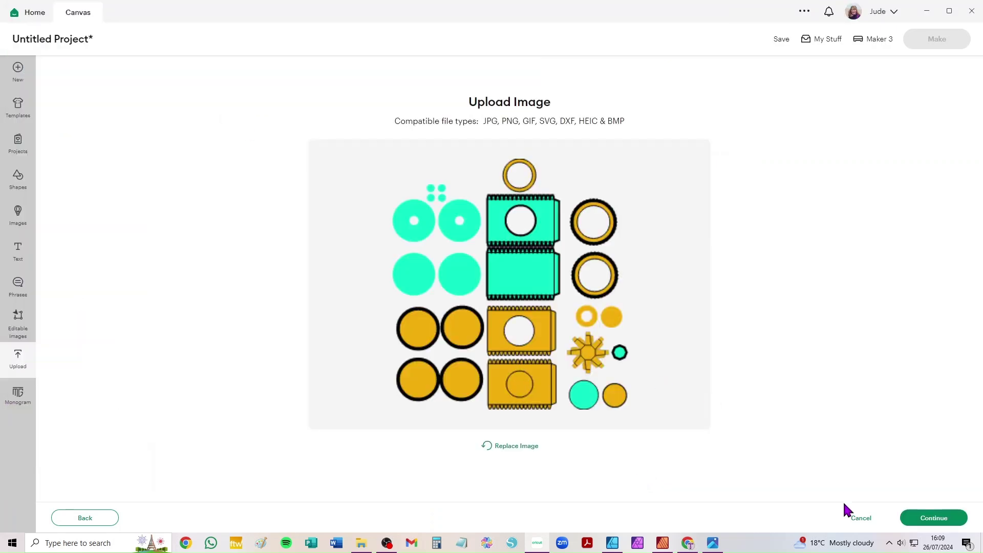
left_click(933, 519)
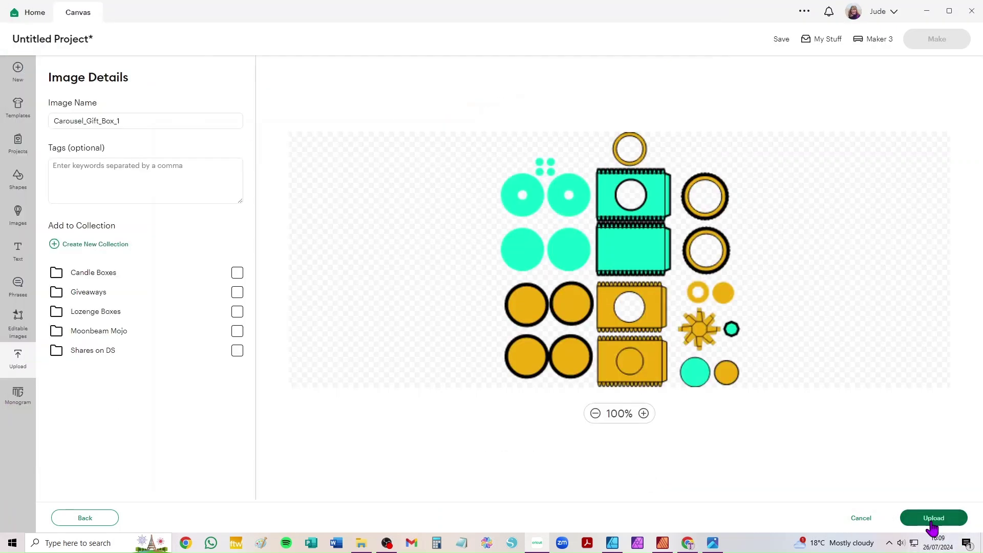
left_click(932, 518)
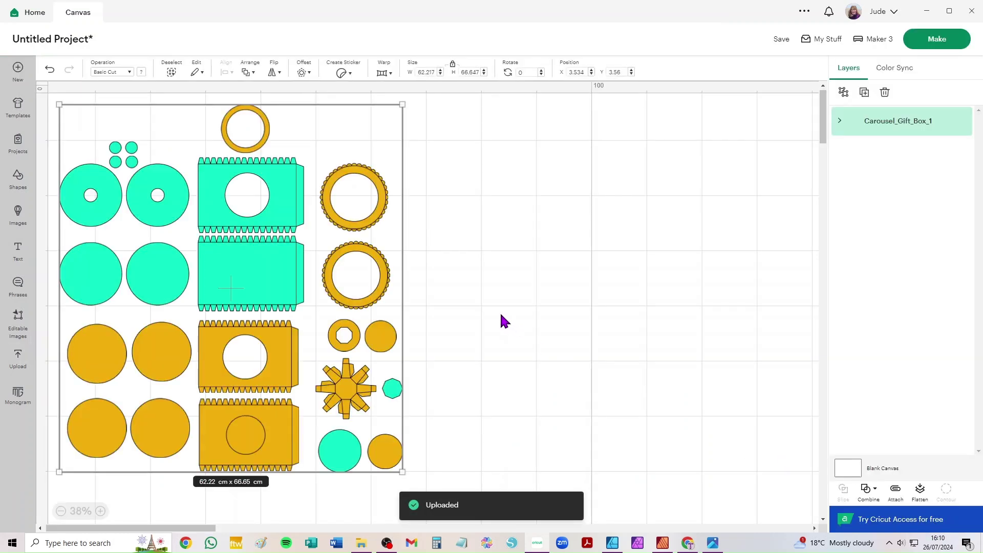
Step: Move the box pieces right, ungroup them, and set the fold-line group's operation to Score
left_click_drag(260, 274, 403, 273)
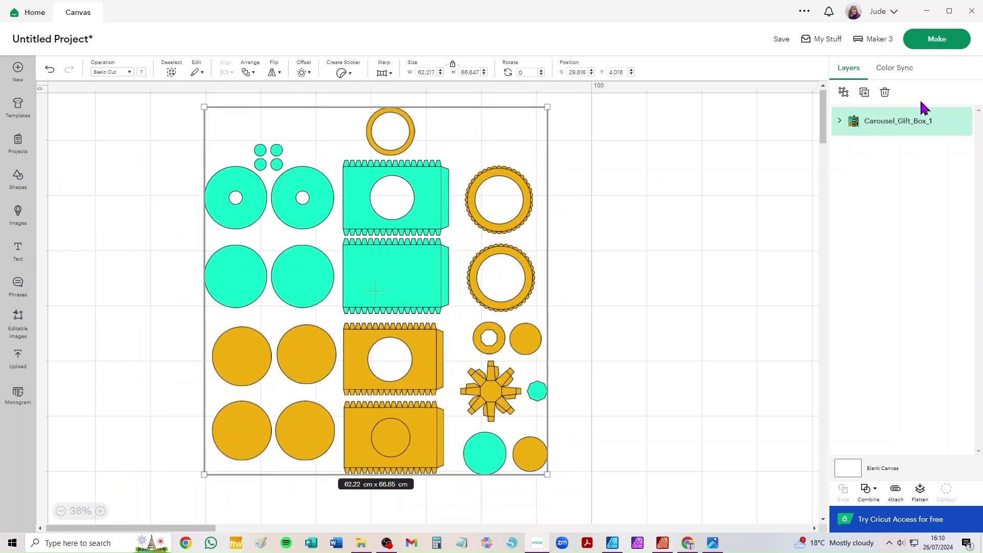
left_click(844, 92)
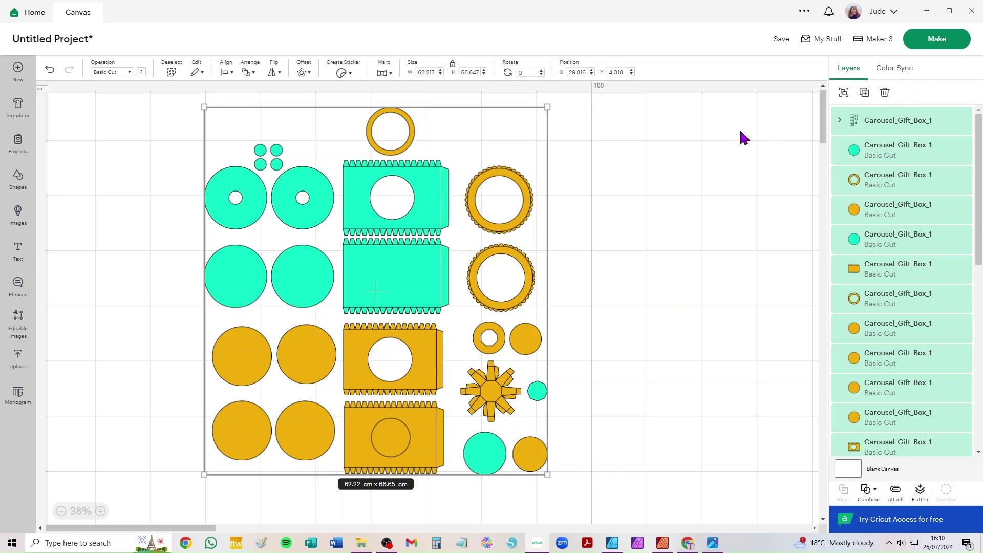
left_click(837, 125)
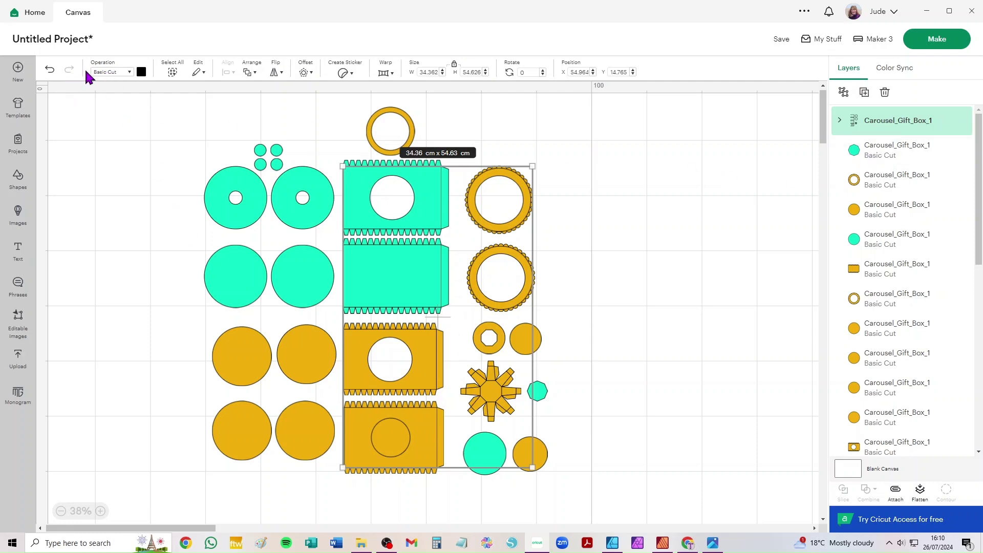
left_click(103, 74)
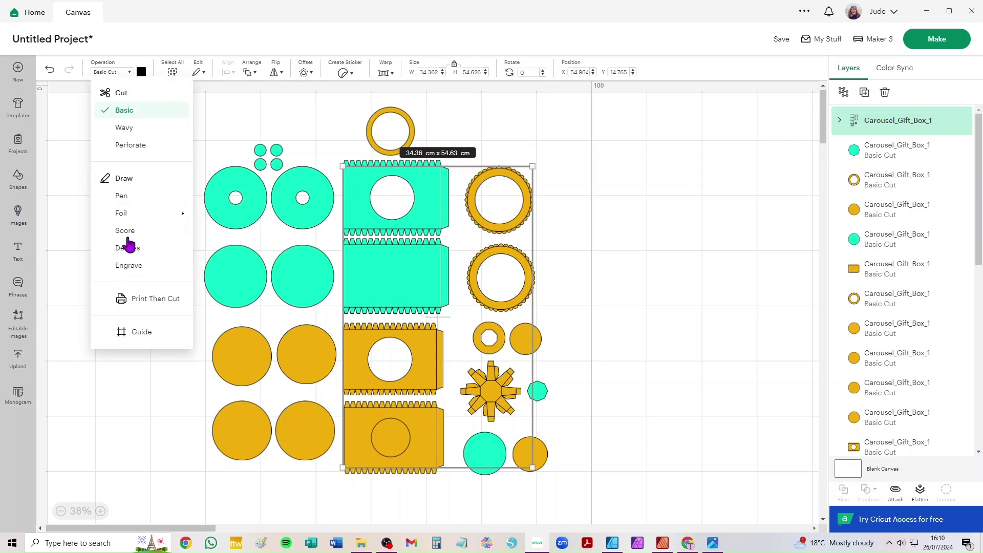
left_click(127, 234)
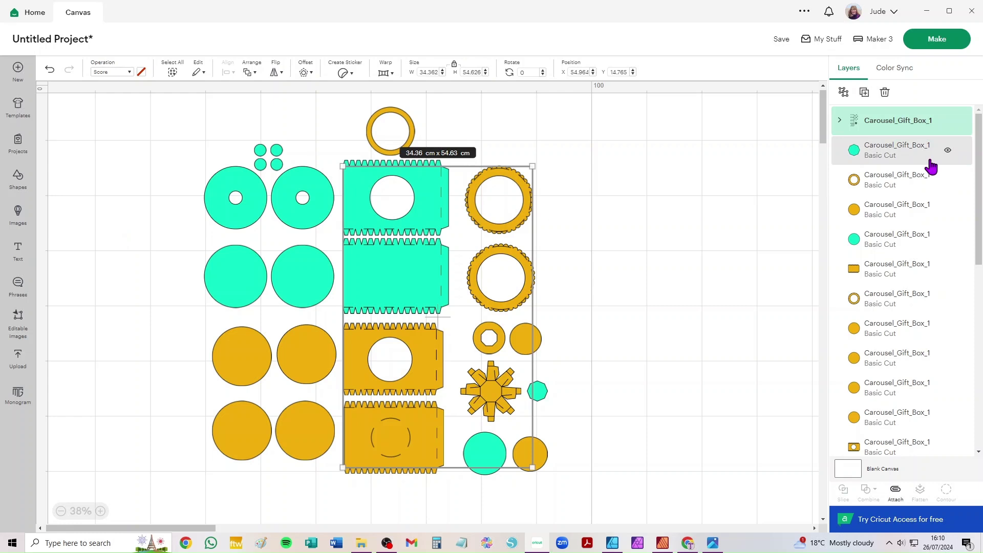
Step: Ungroup the score lines, attach them to both scalloped rings, and stack the rings top right
left_click(843, 94)
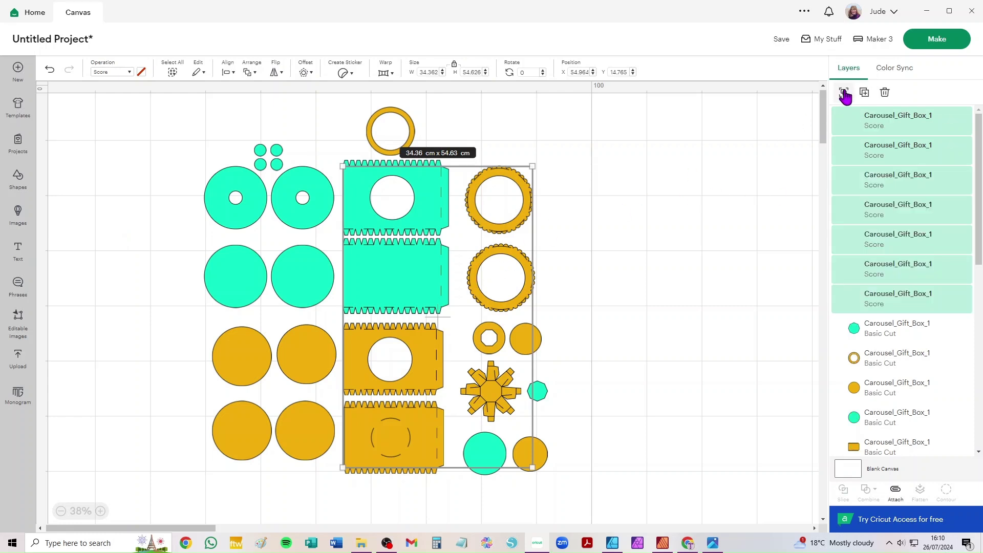
left_click(591, 188)
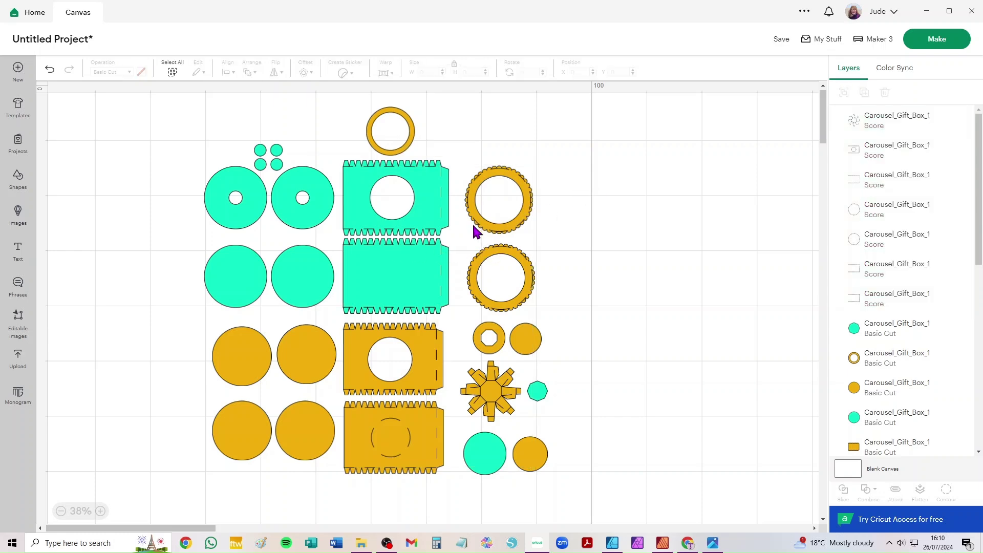
scroll(430, 229, "up", 3)
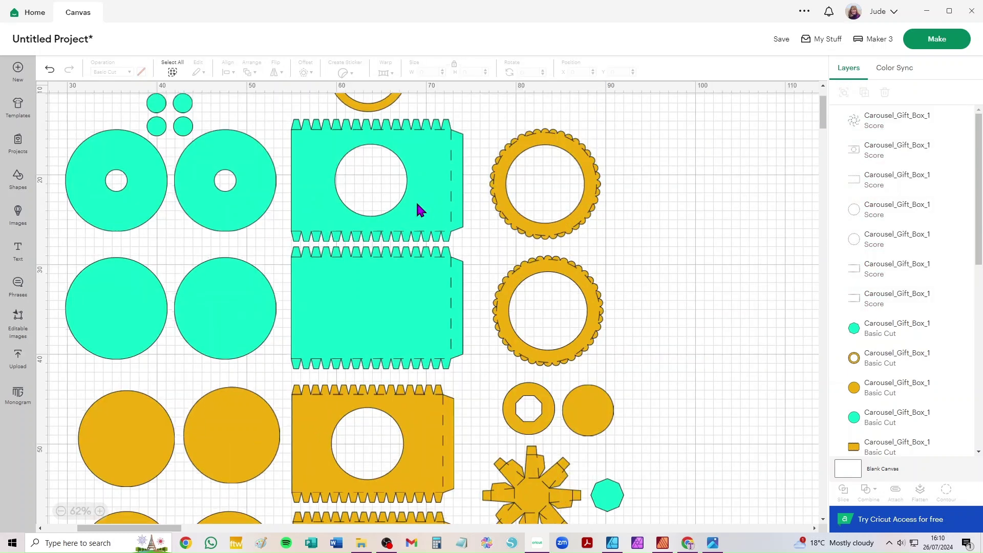
scroll(418, 210, "up", 3)
left_click_drag(678, 206, 473, 346)
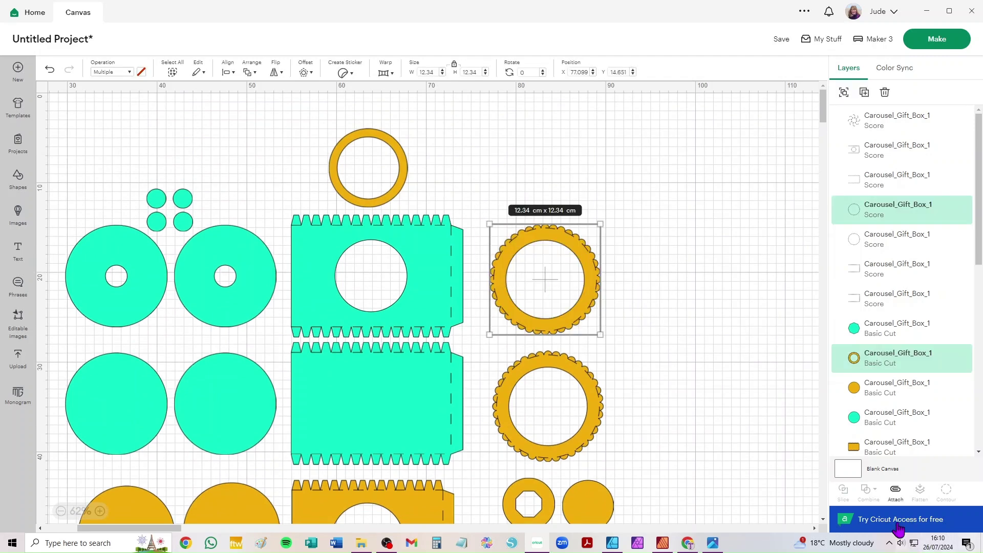
left_click(897, 495)
left_click(676, 293)
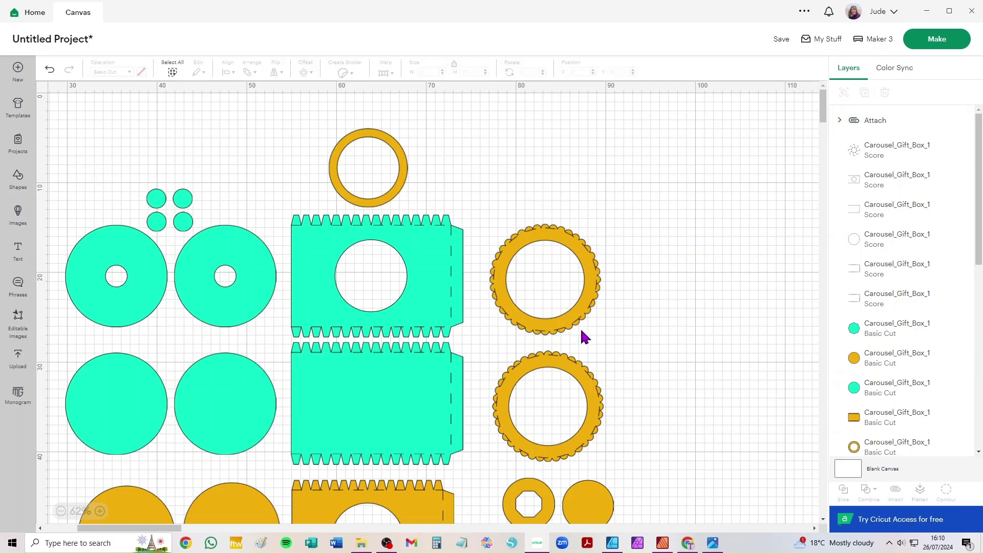
left_click_drag(572, 322, 720, 226)
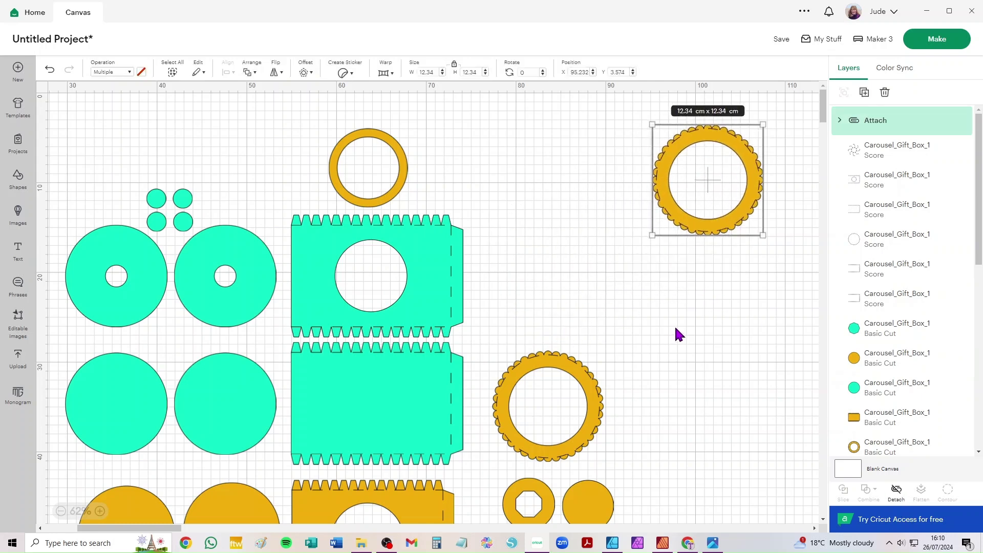
left_click_drag(669, 327, 487, 481)
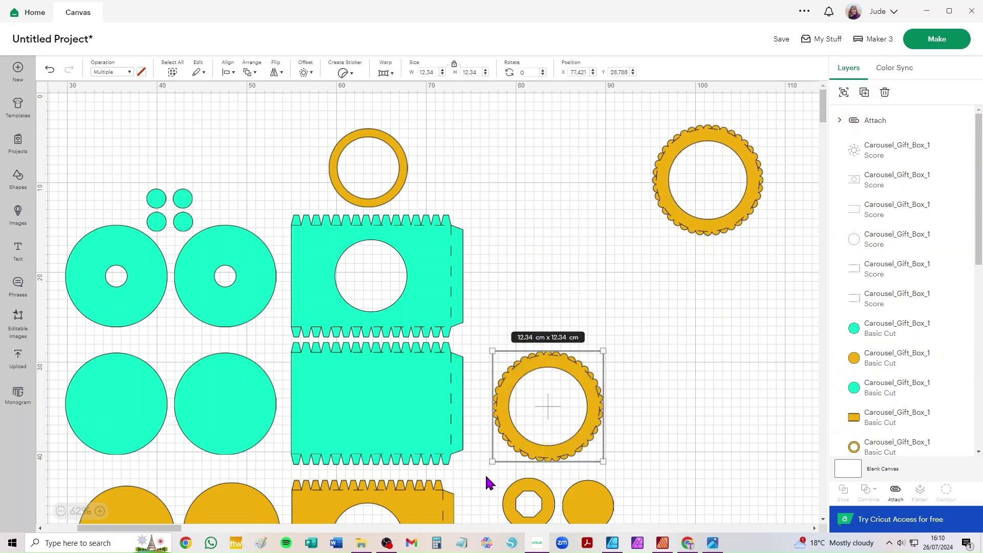
left_click(895, 495)
left_click_drag(576, 452, 739, 346)
Step: Attach the score lines to the upper and lower teal and orange panels
left_click_drag(497, 221, 387, 300)
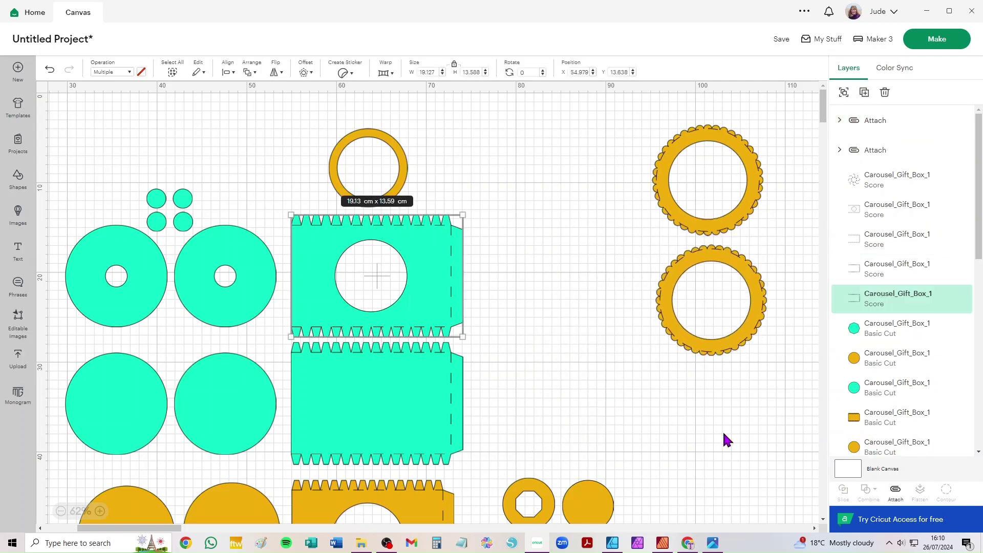
left_click(896, 490)
left_click_drag(516, 370, 361, 438)
left_click(895, 491)
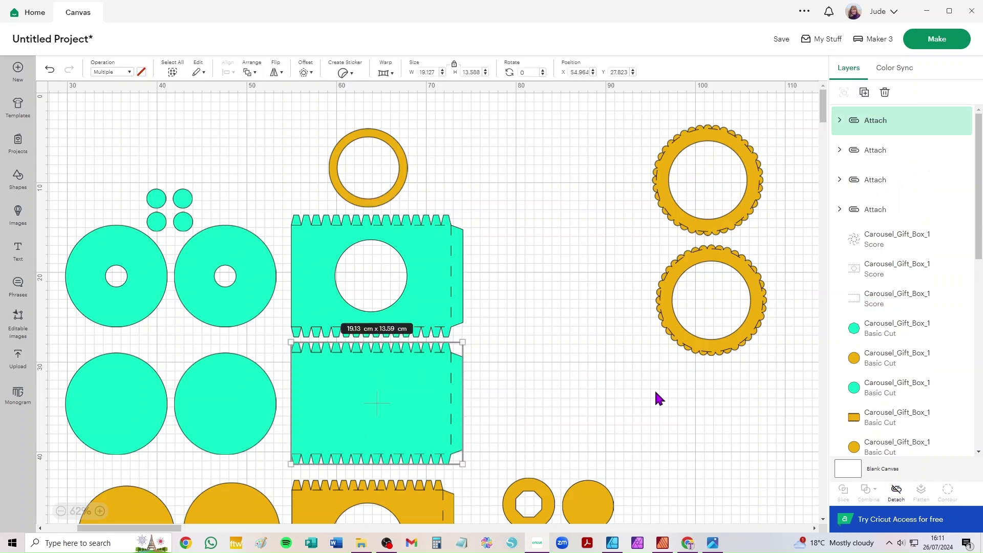
scroll(458, 296, "down", 4)
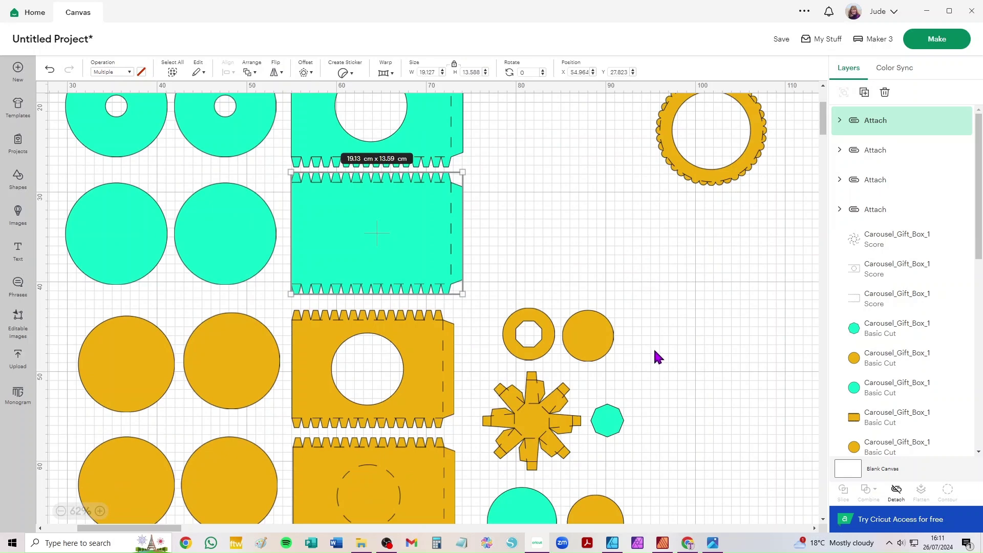
scroll(465, 348, "down", 4)
left_click_drag(467, 148, 342, 238)
left_click(895, 492)
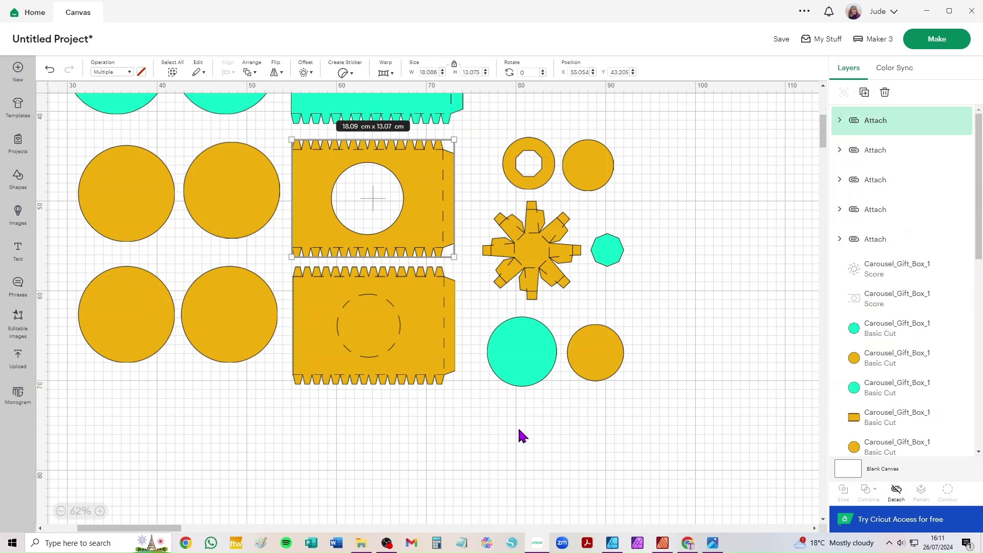
left_click_drag(457, 404, 286, 265)
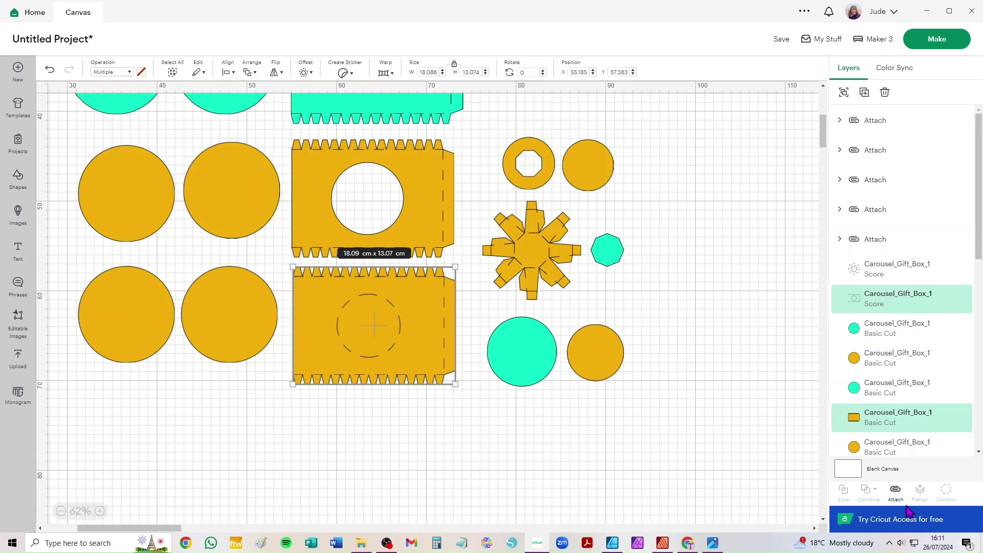
left_click(895, 491)
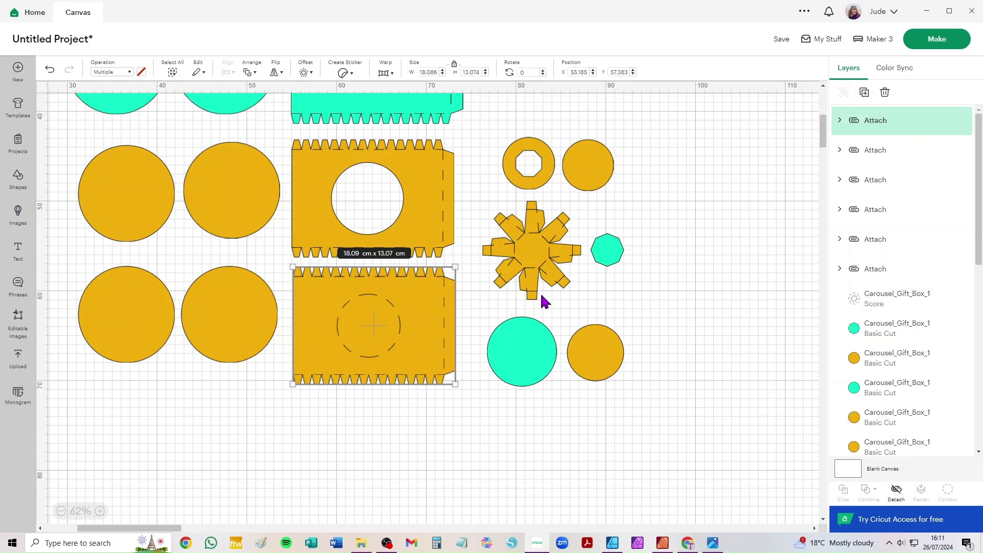
Step: Attach the star piece's score lines and bring up the finished grey box photo
left_click_drag(582, 307, 491, 209)
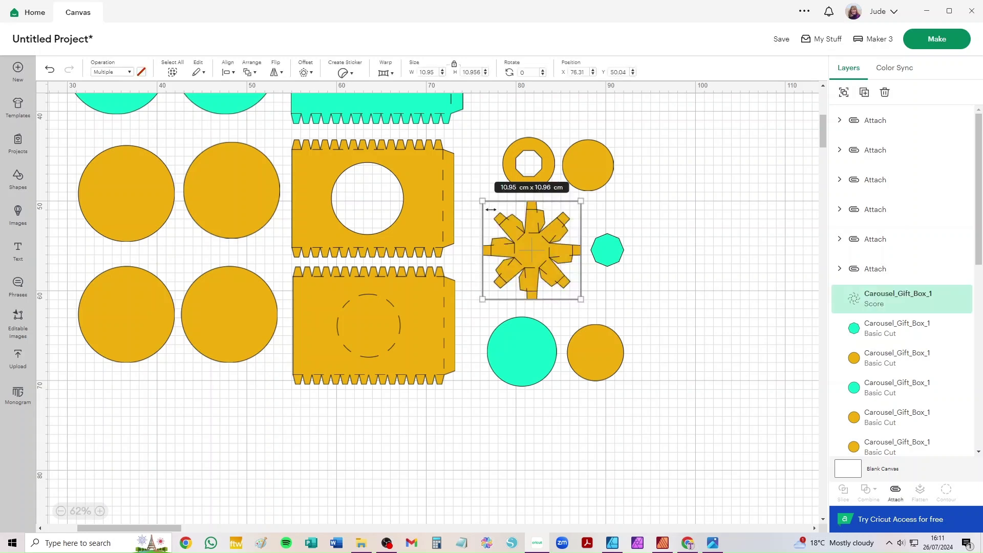
left_click(897, 492)
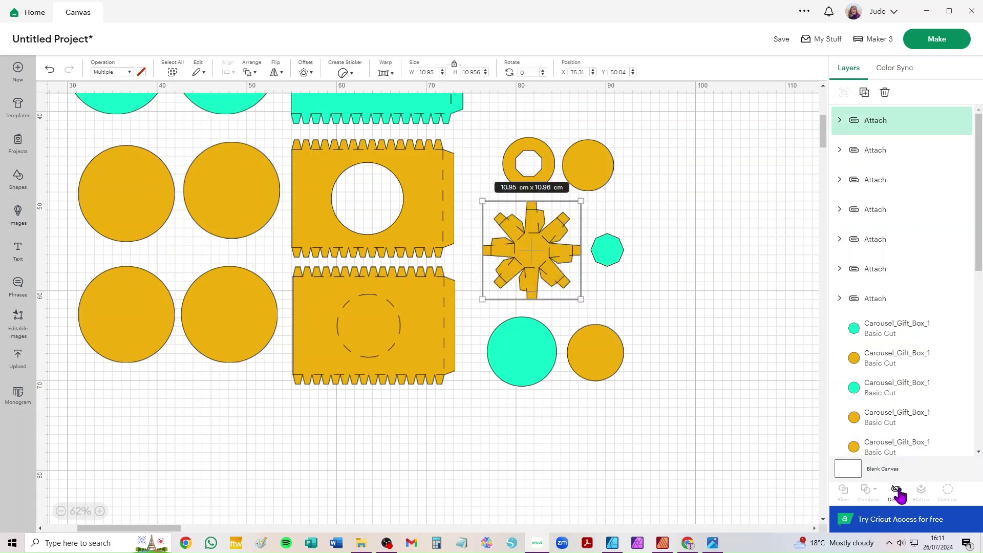
left_click(713, 543)
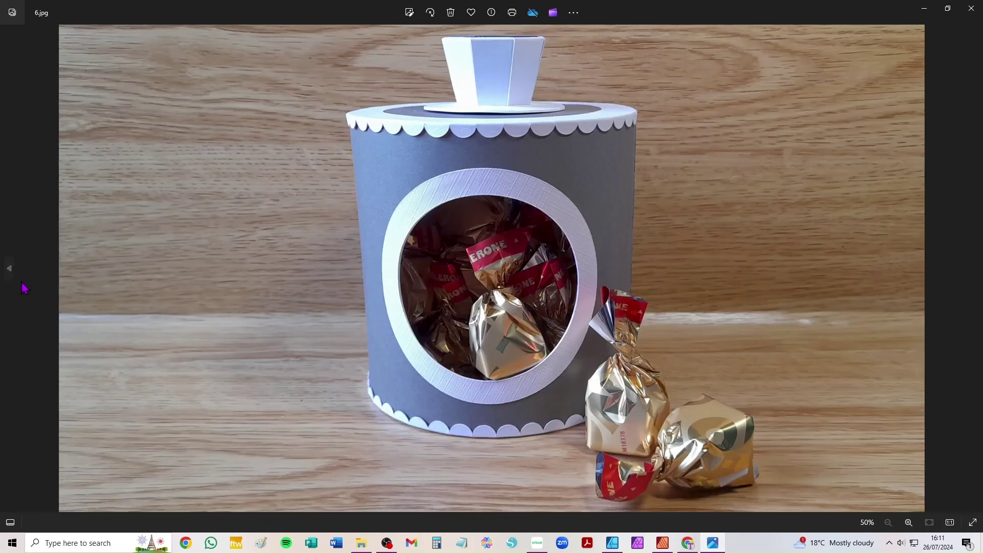
Step: Go back to the Christmas box photo, then forward past 3.jpg and 8.jpg to Twist_Box_Video.mp4
left_click(10, 271)
left_click(10, 271)
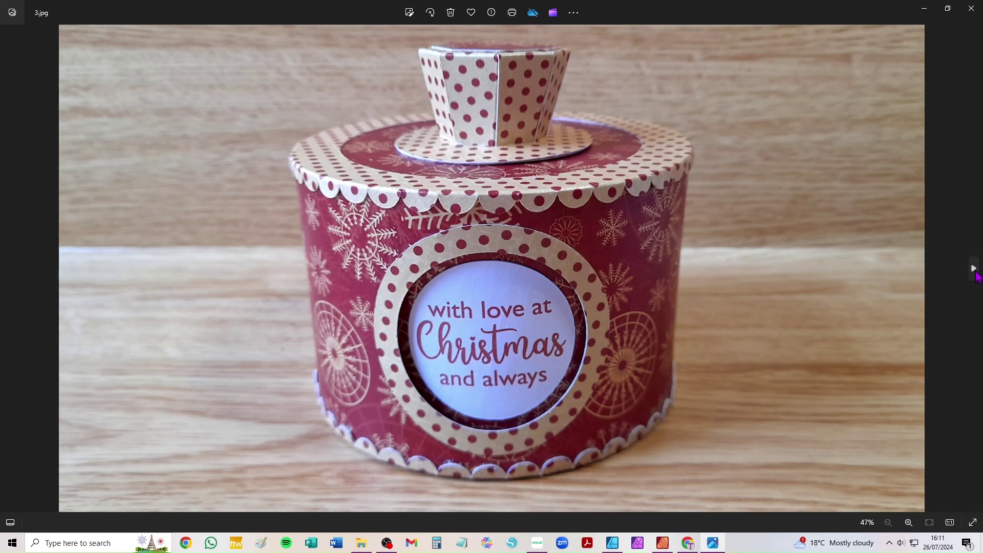
left_click(974, 272)
left_click(975, 272)
left_click(975, 271)
left_click(975, 271)
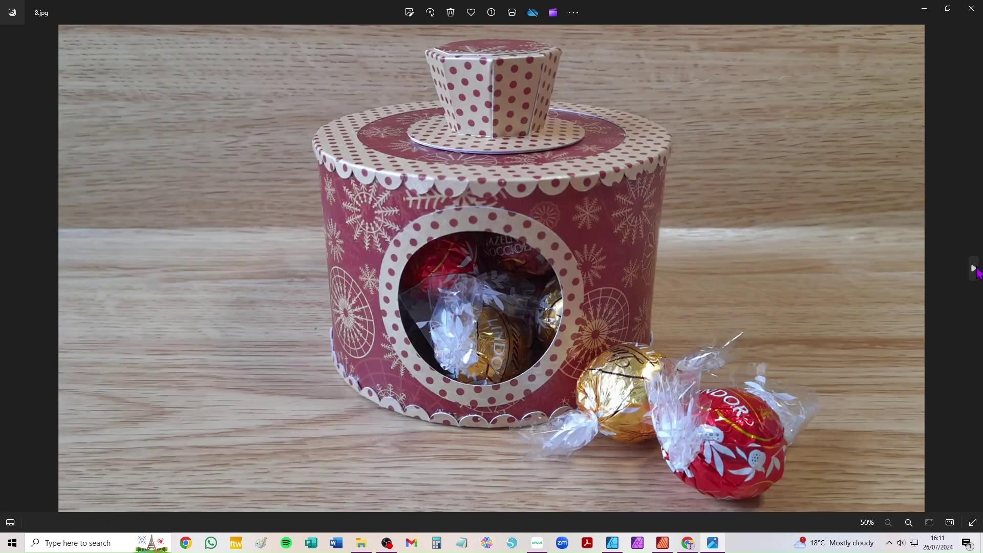
left_click(975, 272)
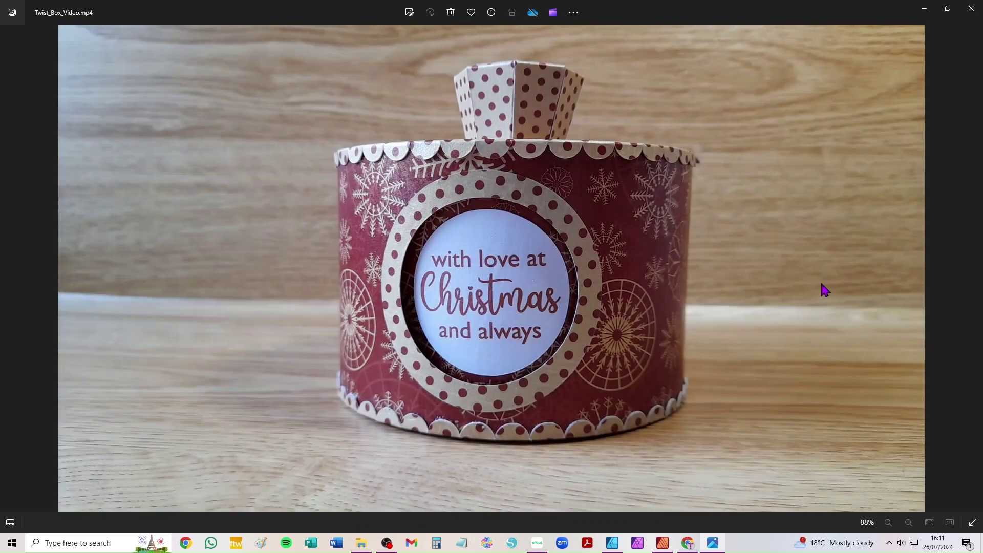
Step: Switch back to the Design Space project and view the whole layout of attached box pieces
left_click(537, 544)
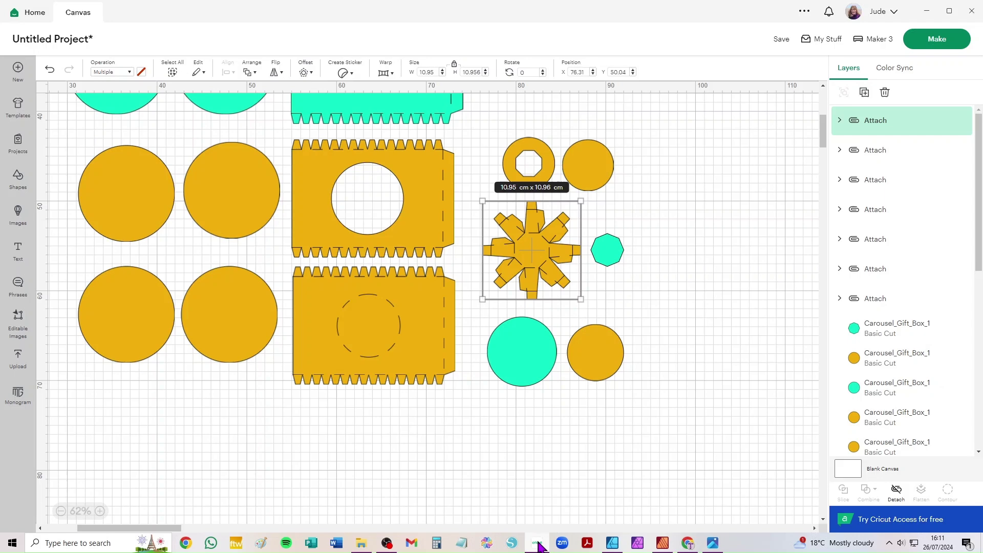
scroll(710, 197, "up", 5)
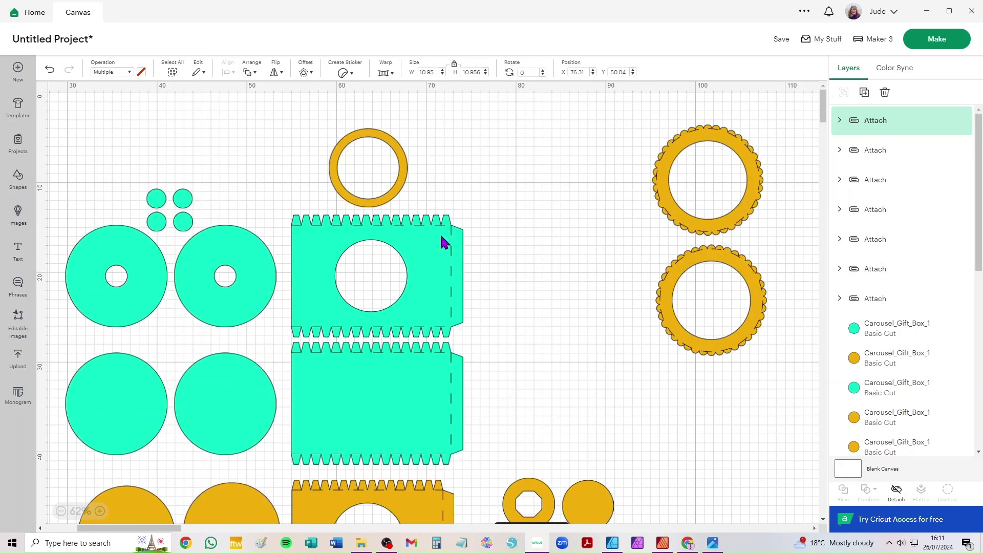
scroll(502, 234, "down", 2)
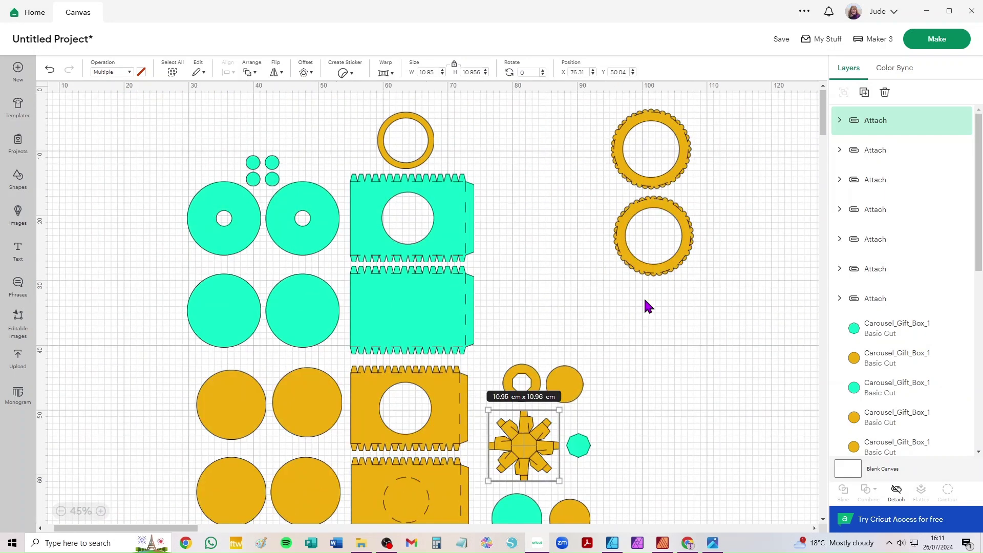
scroll(649, 300, "down", 3)
scroll(640, 297, "up", 3)
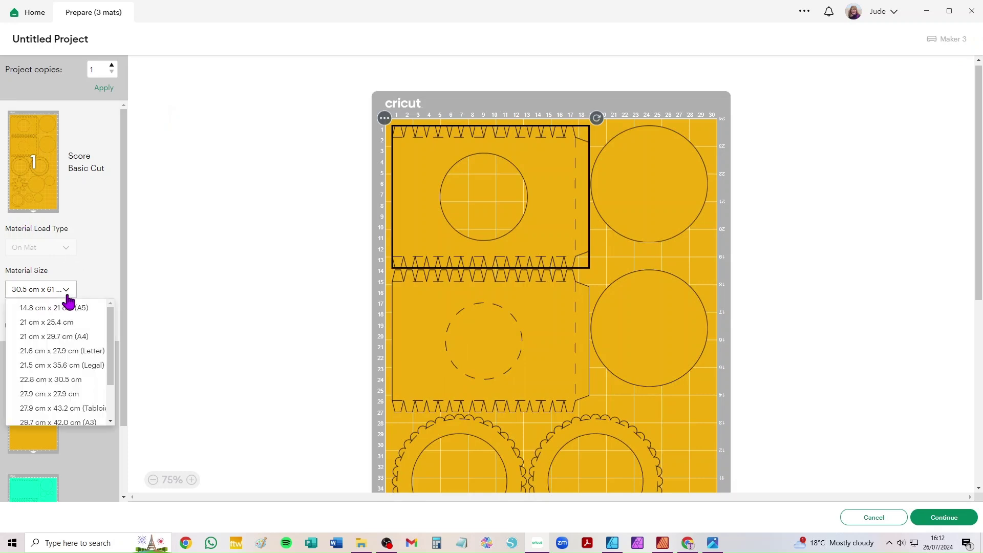
Step: Set the first mat and mat 6 to A4 material size, then view mat 5's layout
left_click(54, 337)
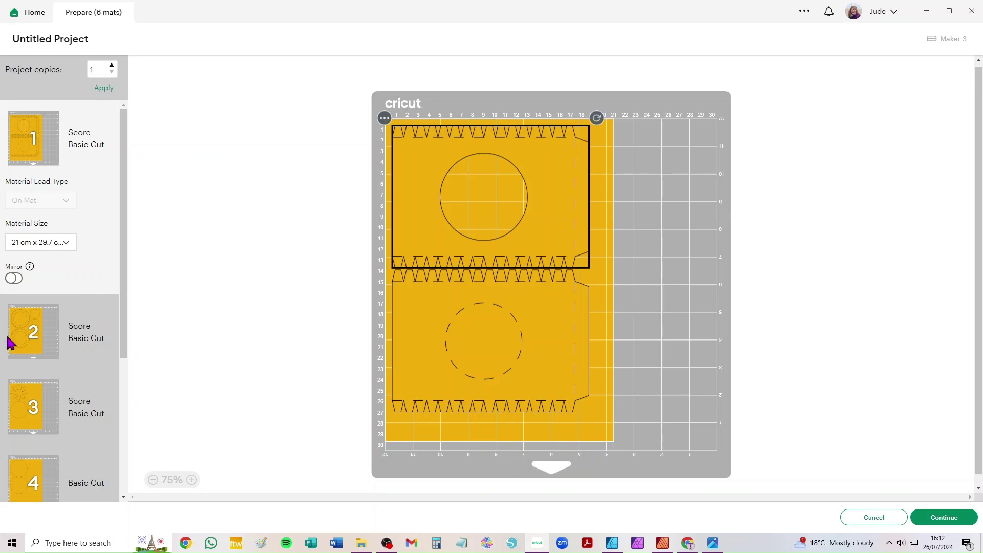
scroll(64, 246, "down", 5)
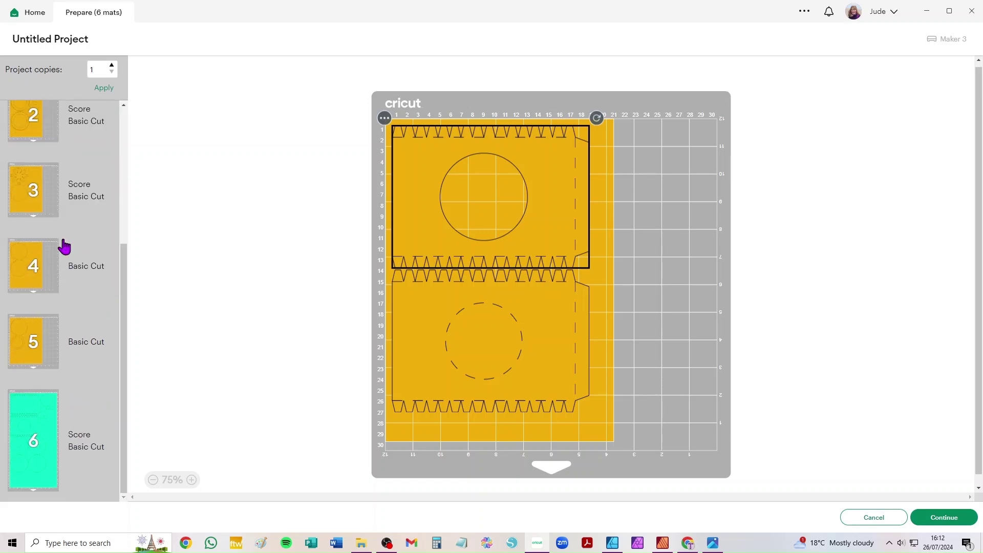
left_click(45, 425)
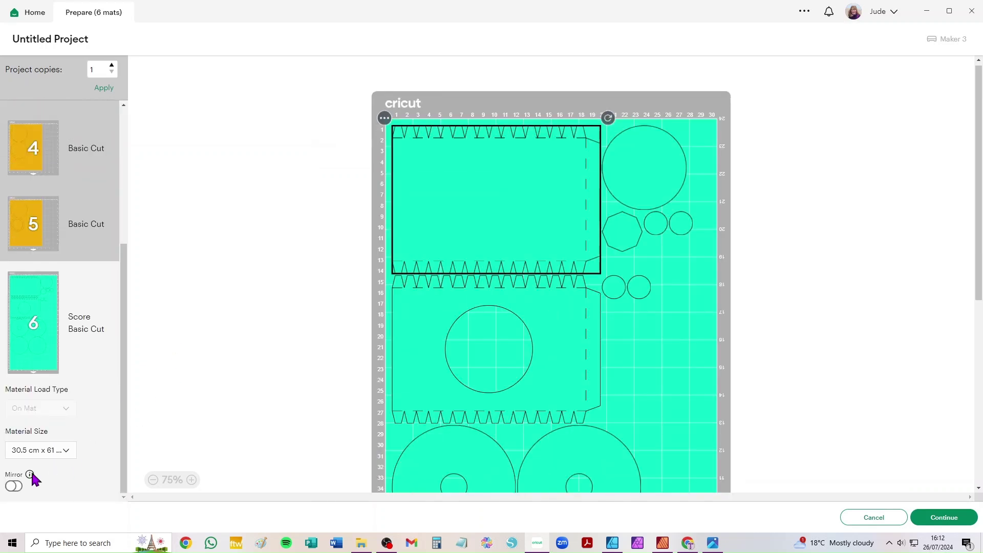
left_click(32, 451)
left_click(50, 485)
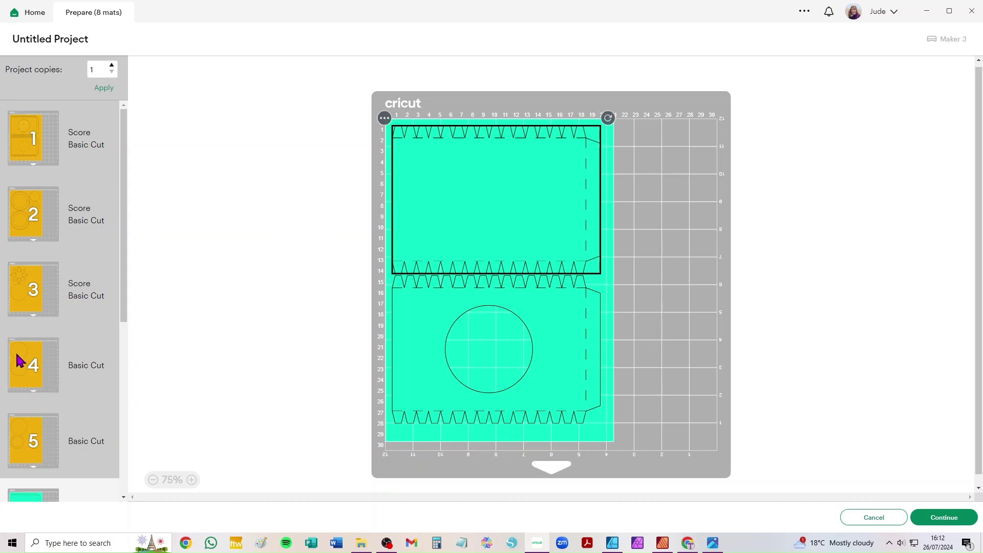
left_click(22, 438)
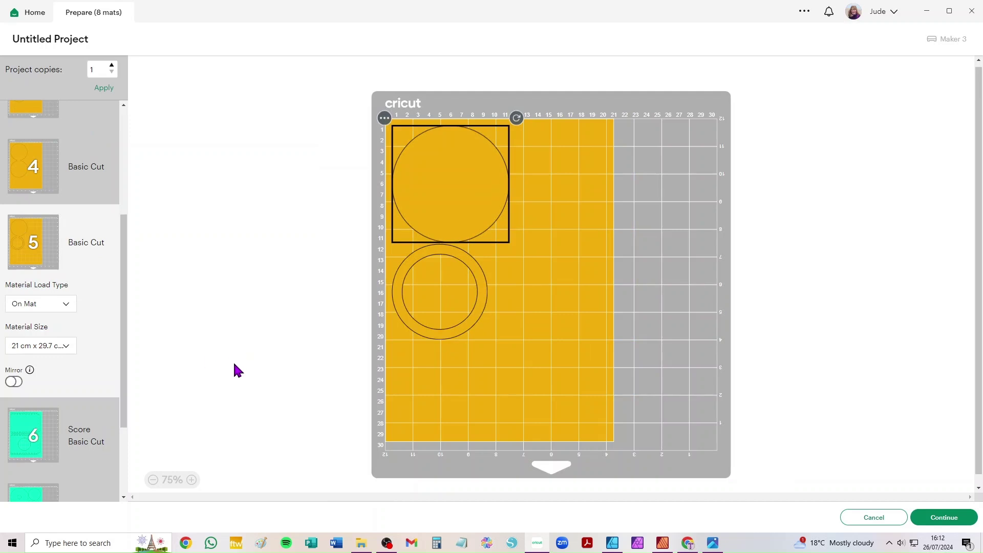
Step: Move the ring from mat 5 onto mat 2 with Move object
left_click(398, 304)
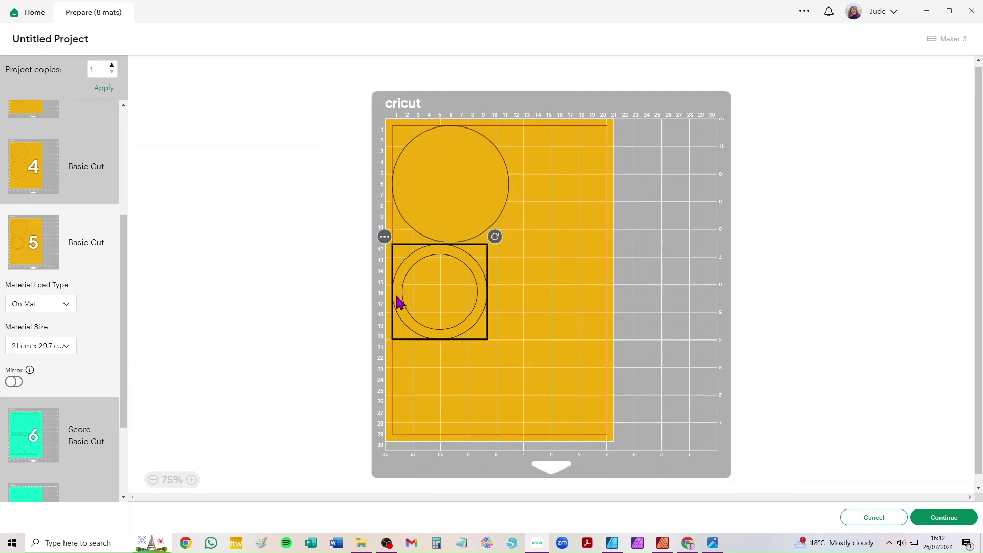
left_click(385, 237)
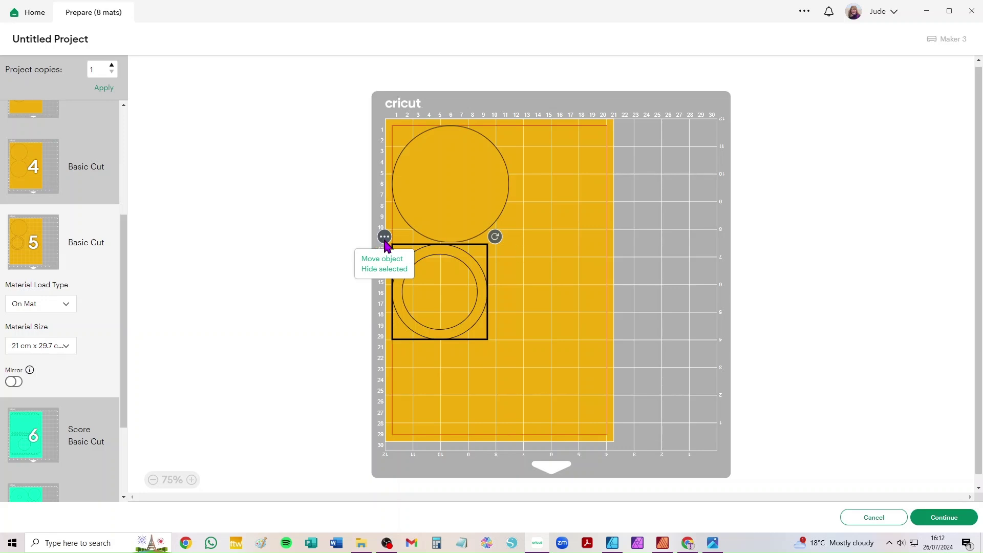
left_click(392, 258)
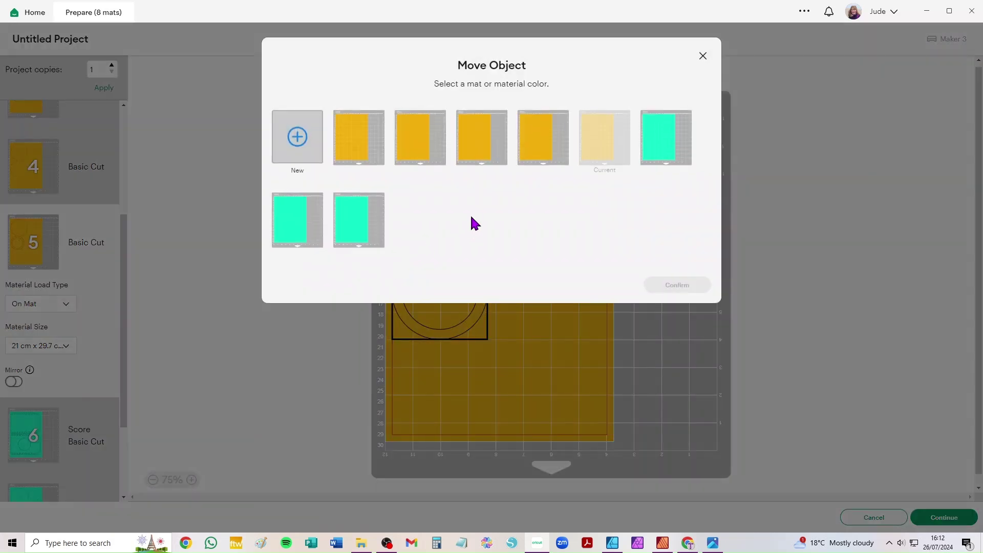
left_click(414, 152)
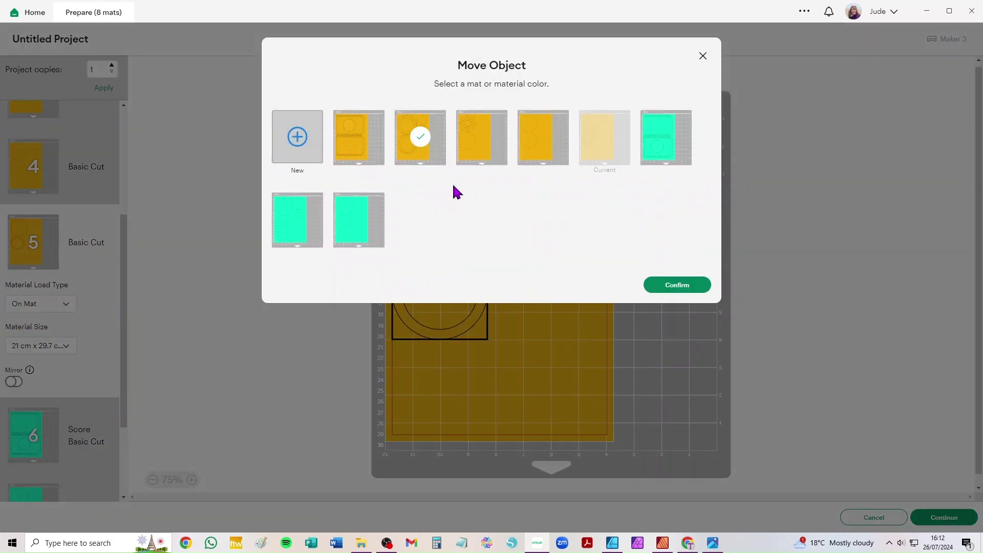
left_click(670, 286)
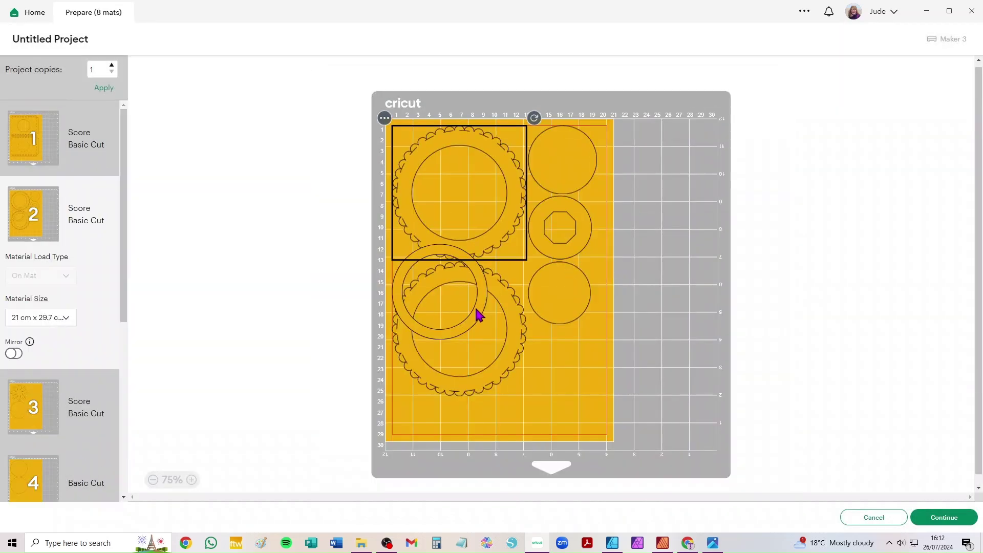
Step: Drag mat 2's rings, scalloped circle, octagon and small circle into a non-overlapping layout
left_click_drag(476, 314, 597, 410)
left_click(420, 367)
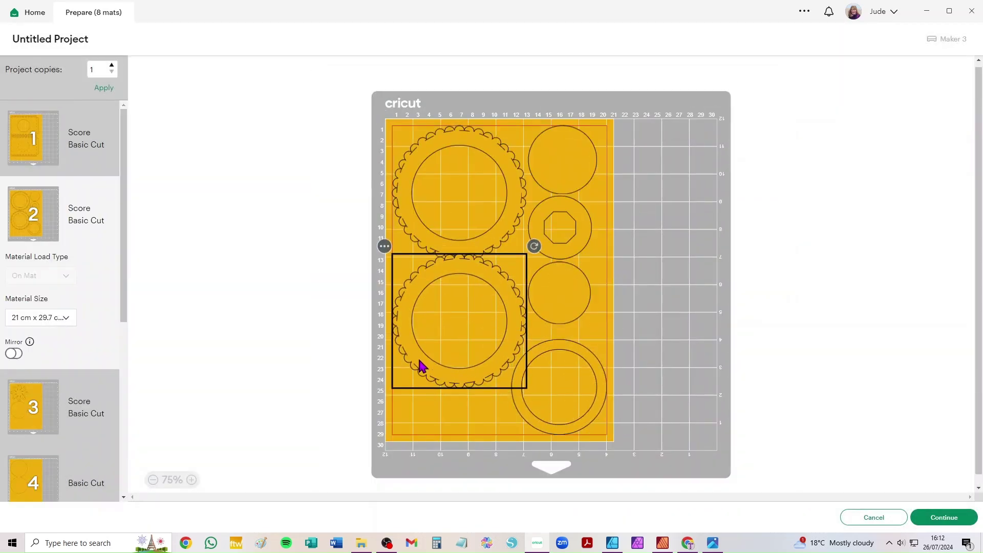
left_click_drag(418, 365, 415, 408)
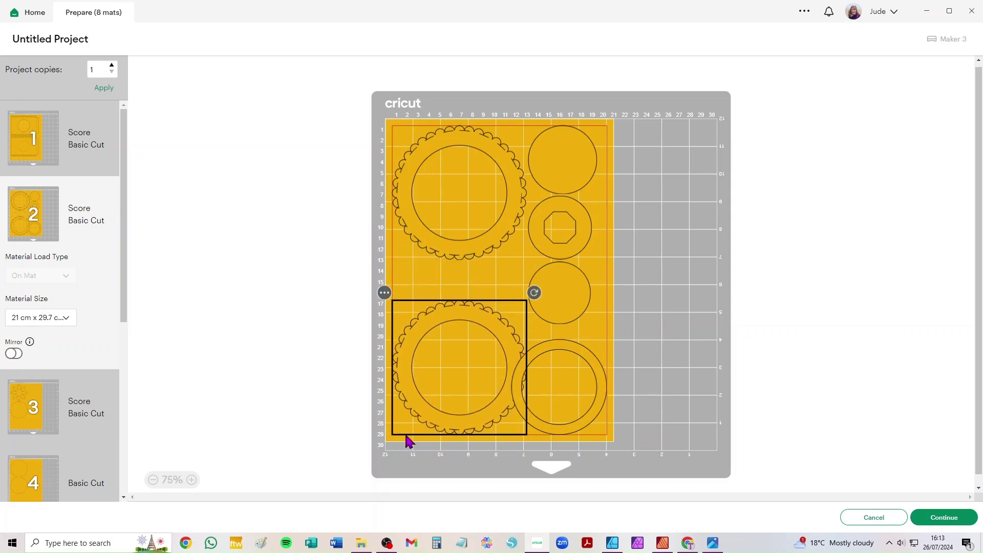
left_click(560, 299)
left_click_drag(560, 299, 514, 299)
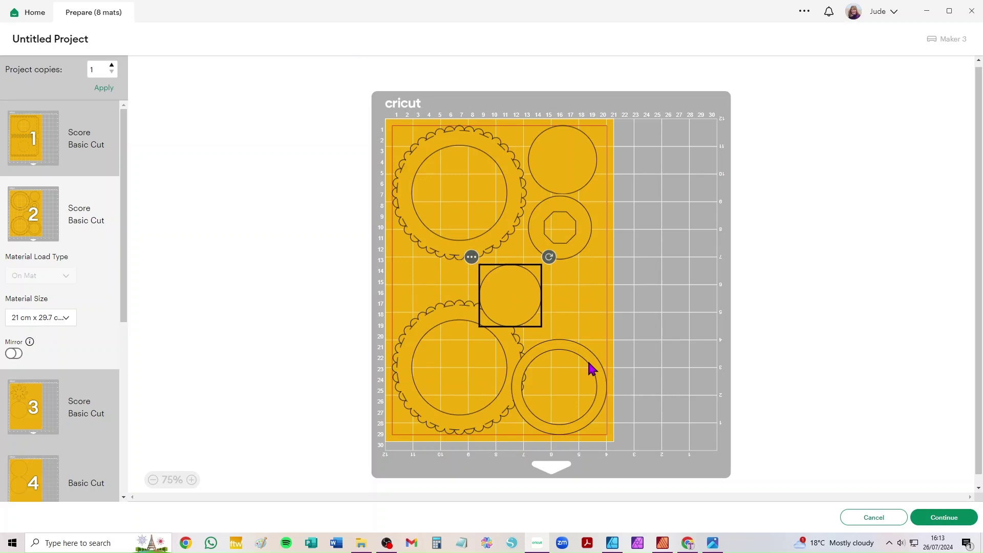
left_click_drag(590, 362, 603, 281)
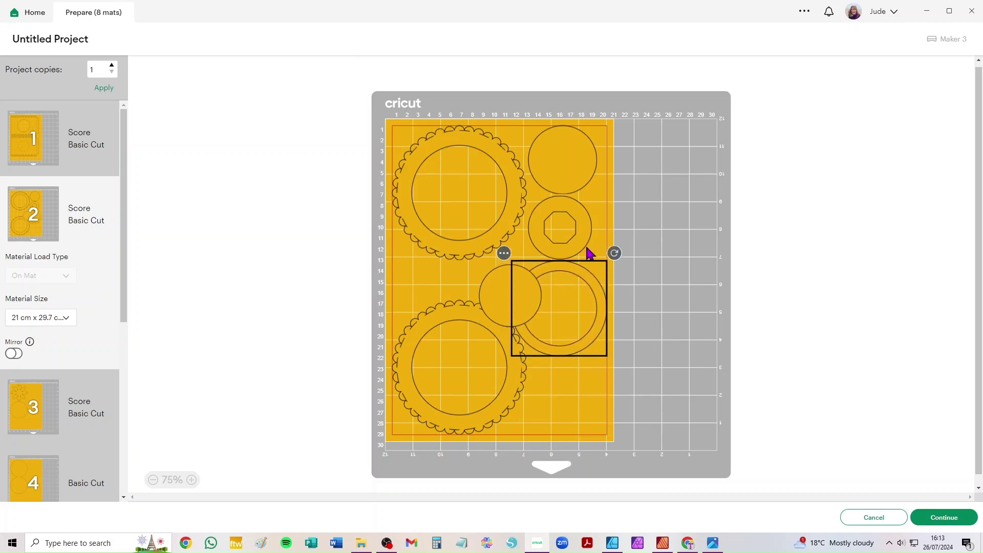
left_click_drag(562, 244, 578, 420)
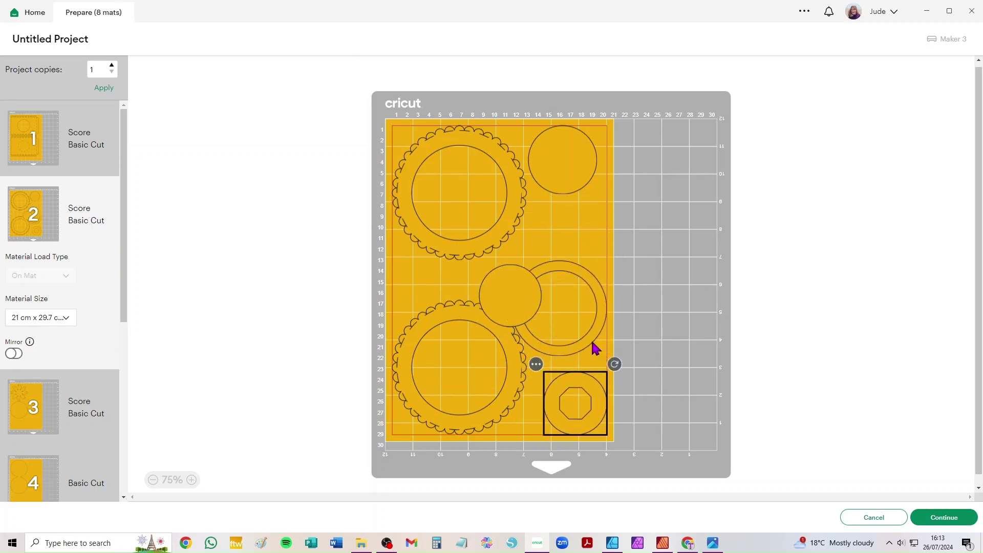
left_click_drag(593, 344, 604, 292)
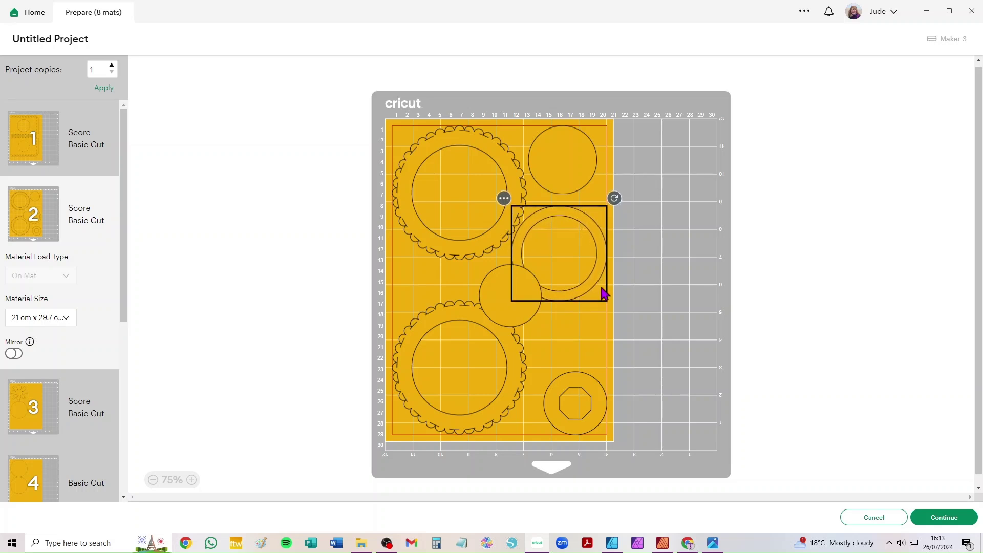
left_click_drag(496, 292, 546, 326)
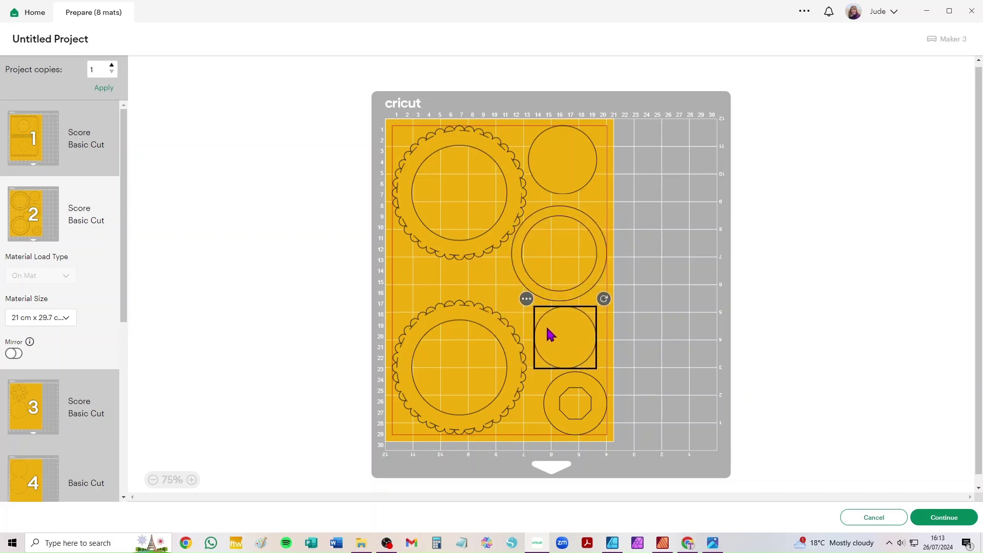
scroll(62, 433, "down", 3)
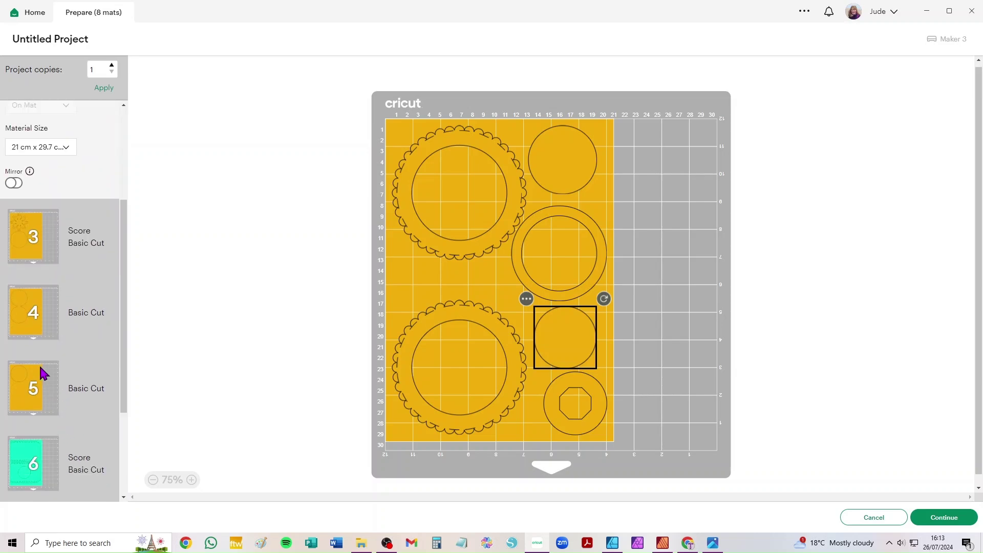
Step: Move mat 5's last remaining circle onto mat 4
left_click(31, 385)
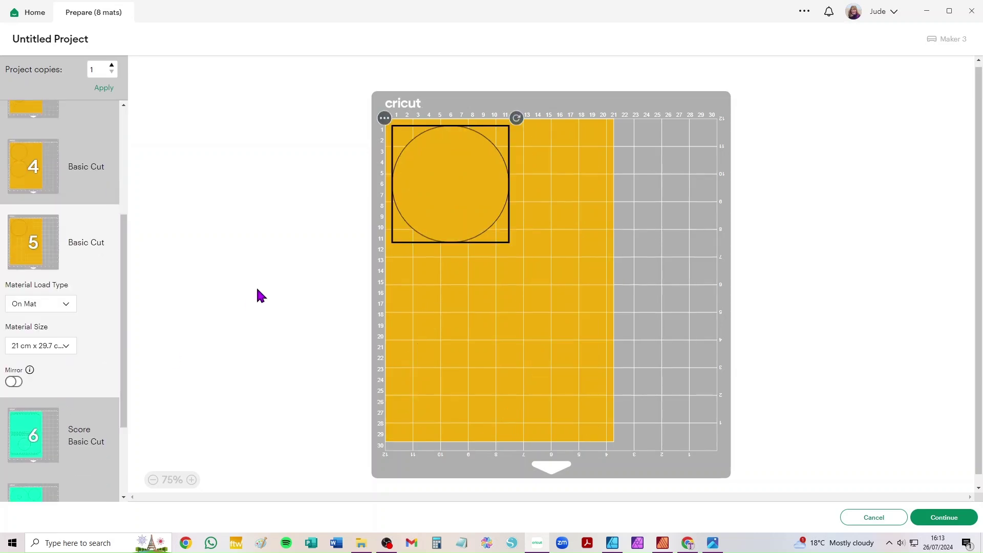
left_click(384, 119)
left_click(376, 144)
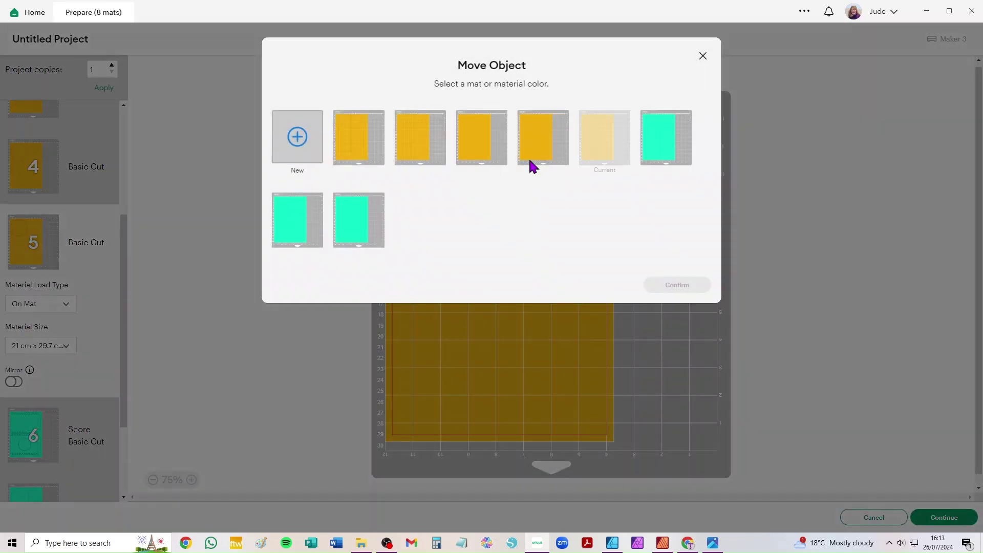
left_click(534, 145)
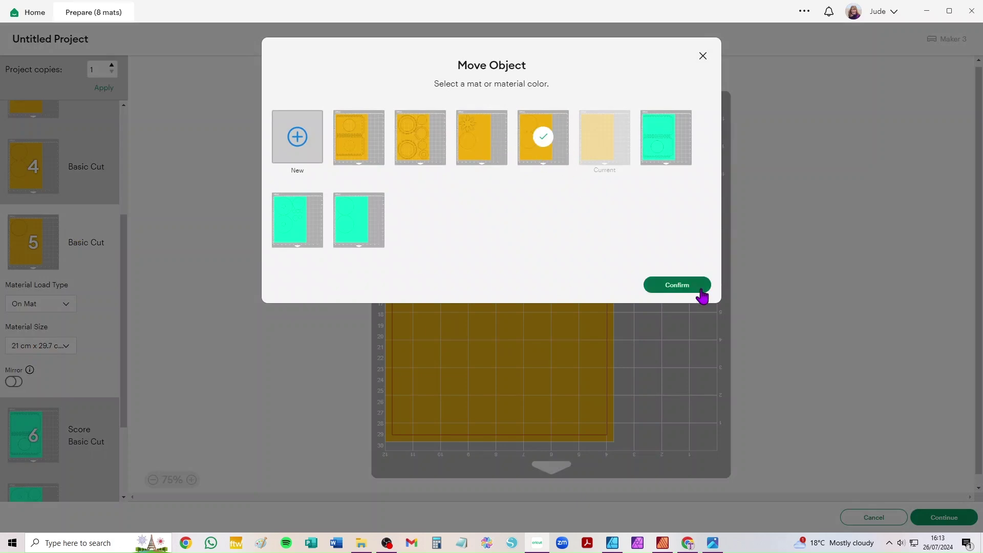
left_click(681, 286)
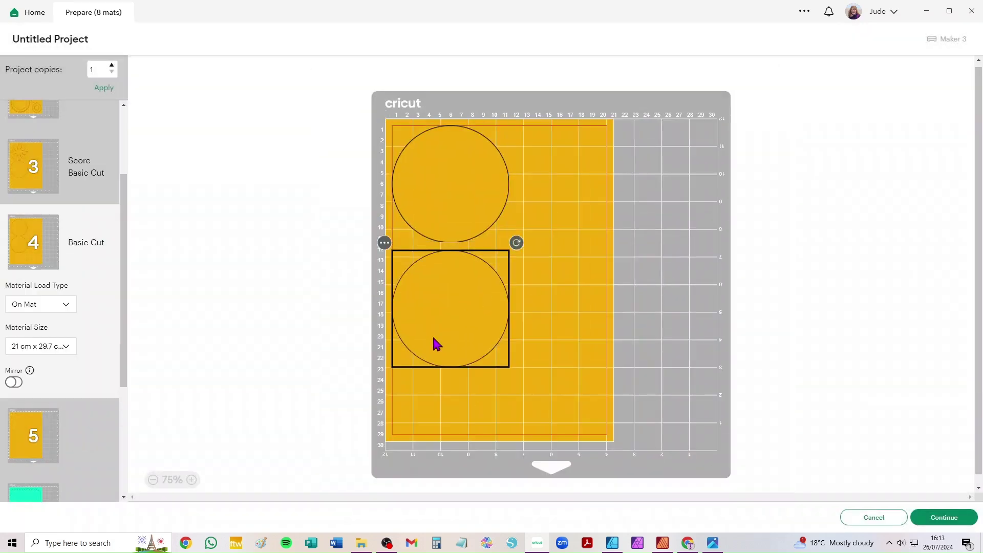
Step: Spread mat 4's circles apart, lower one to the bottom and top one to the middle right
left_click_drag(435, 344, 417, 417)
left_click_drag(441, 171, 599, 266)
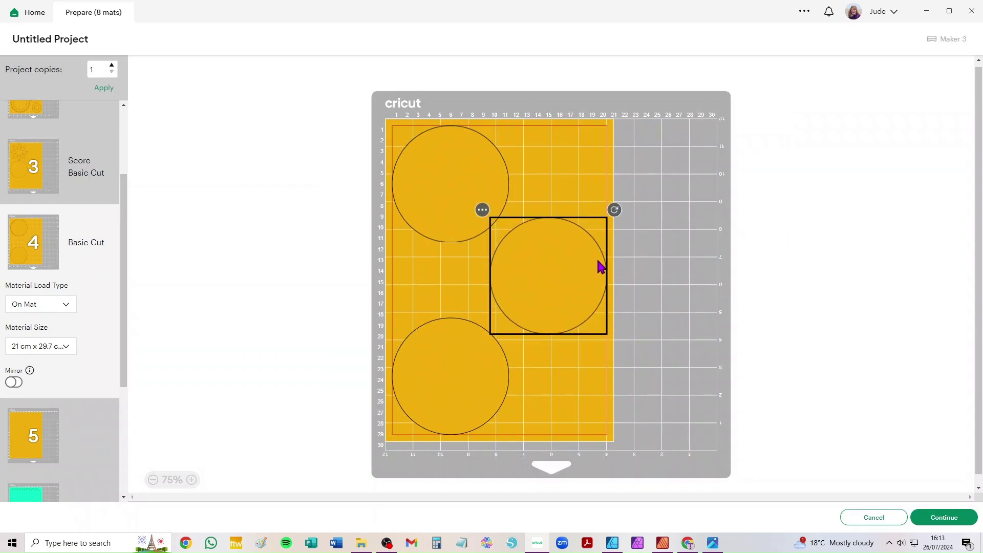
scroll(56, 282, "up", 2)
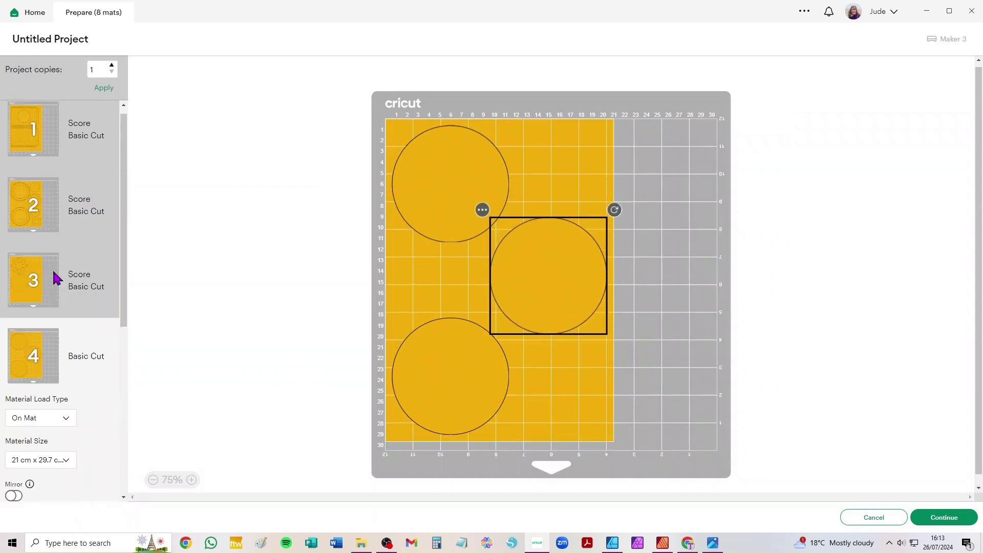
scroll(55, 280, "down", 6)
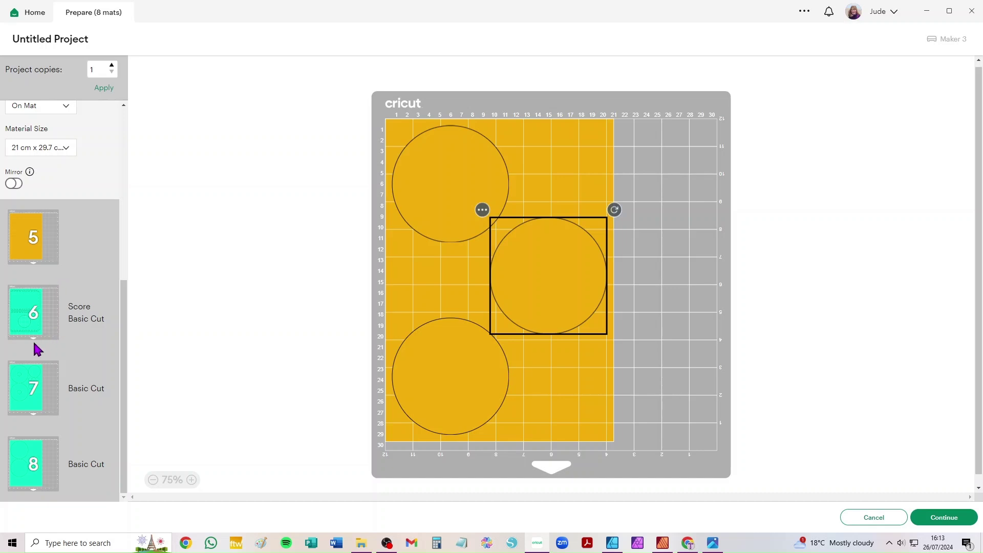
scroll(66, 274, "up", 5)
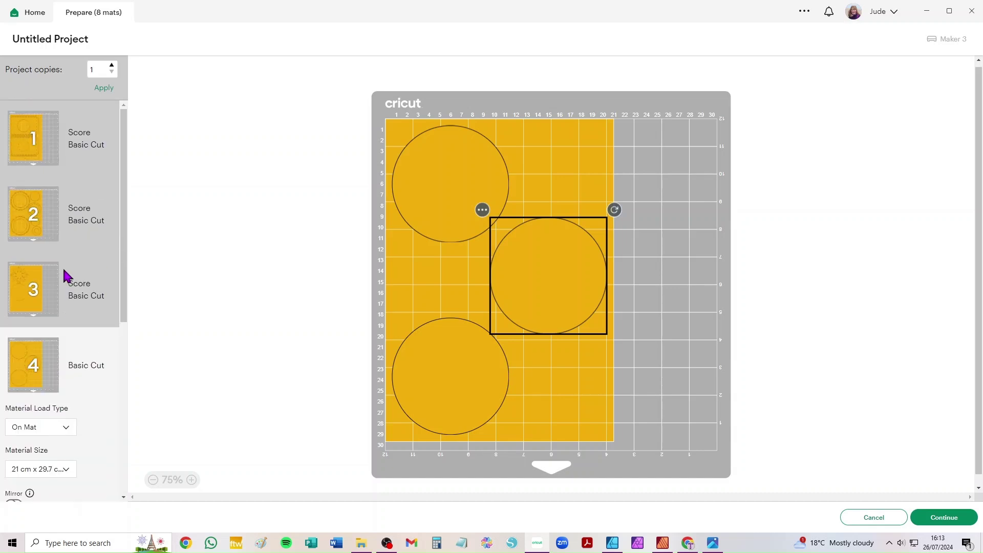
scroll(88, 266, "down", 5)
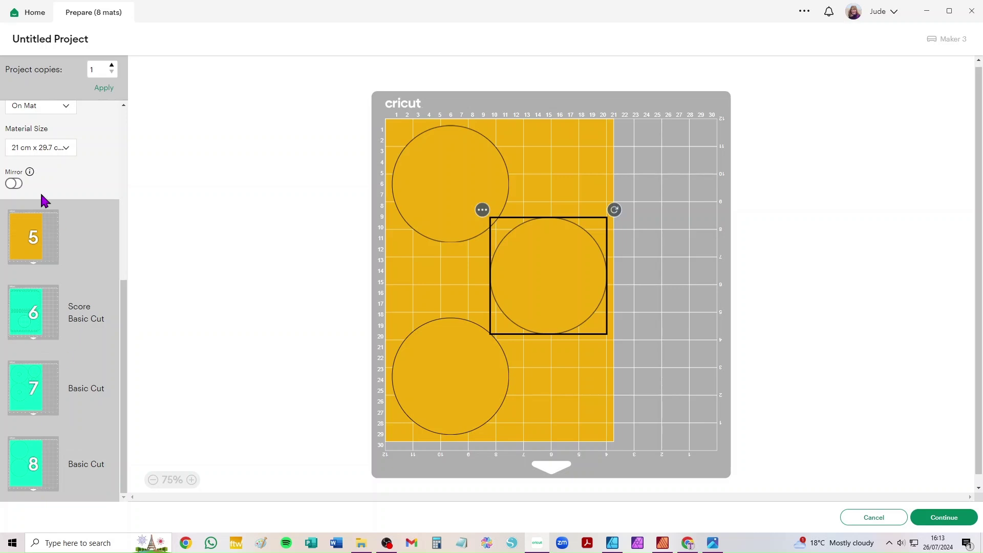
Step: Change the mat's material size to Letter
scroll(41, 199, "up", 5)
scroll(82, 379, "down", 5)
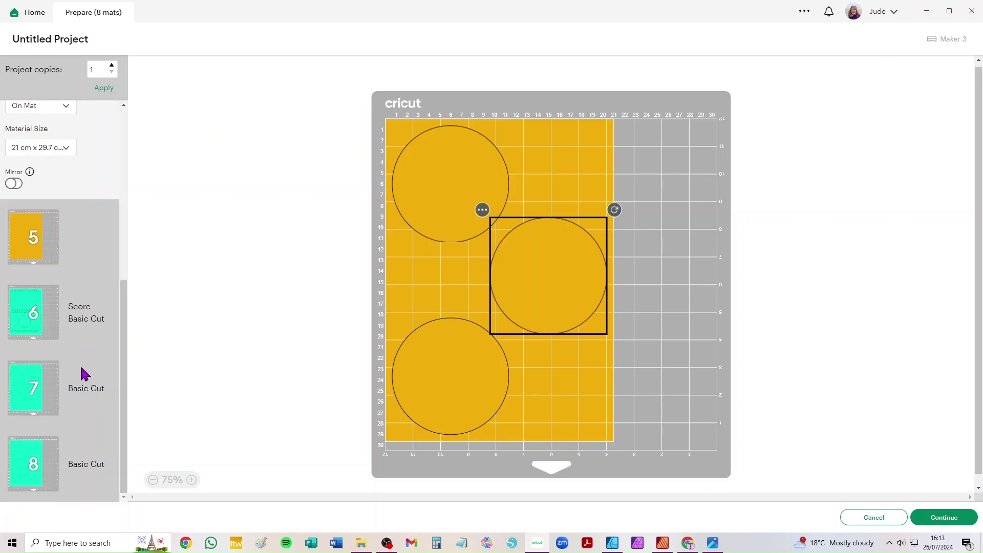
left_click(63, 149)
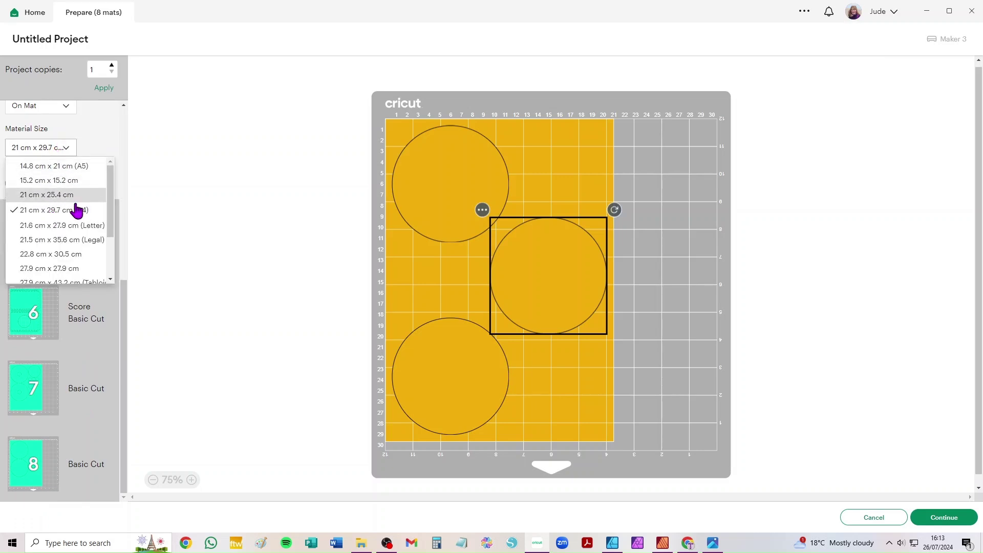
left_click(66, 226)
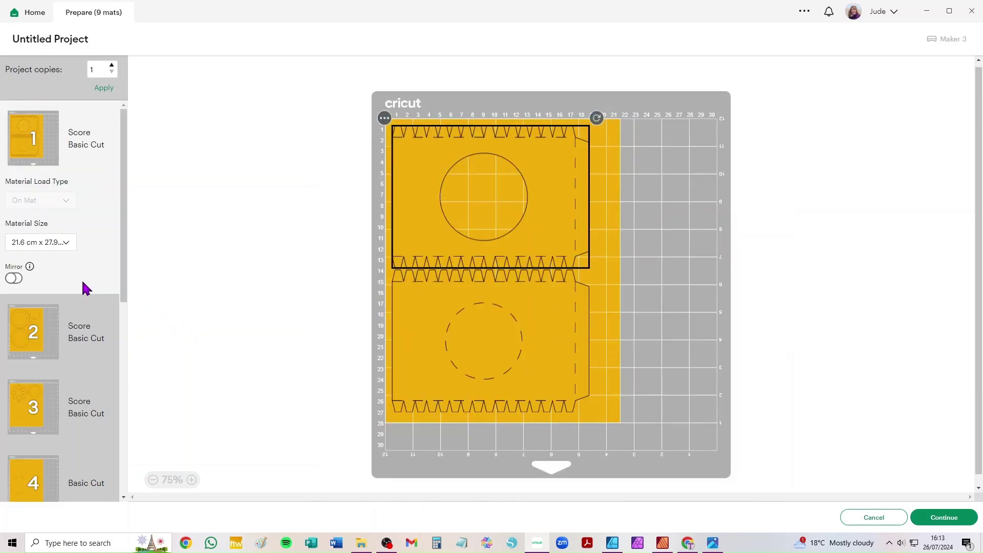
Step: Review the remaining mats, then cancel the Prepare screen to return to the canvas
scroll(83, 286, "down", 3)
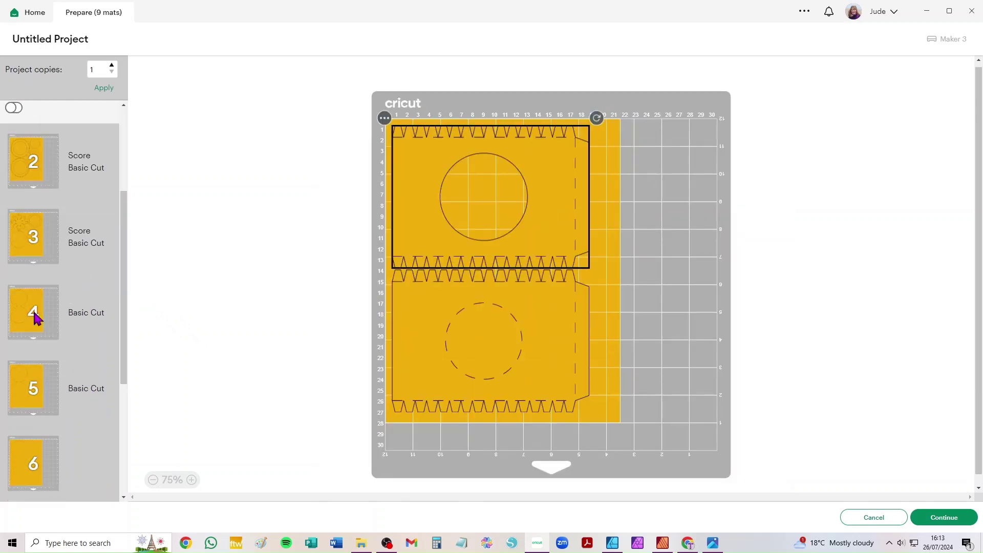
scroll(62, 342, "down", 3)
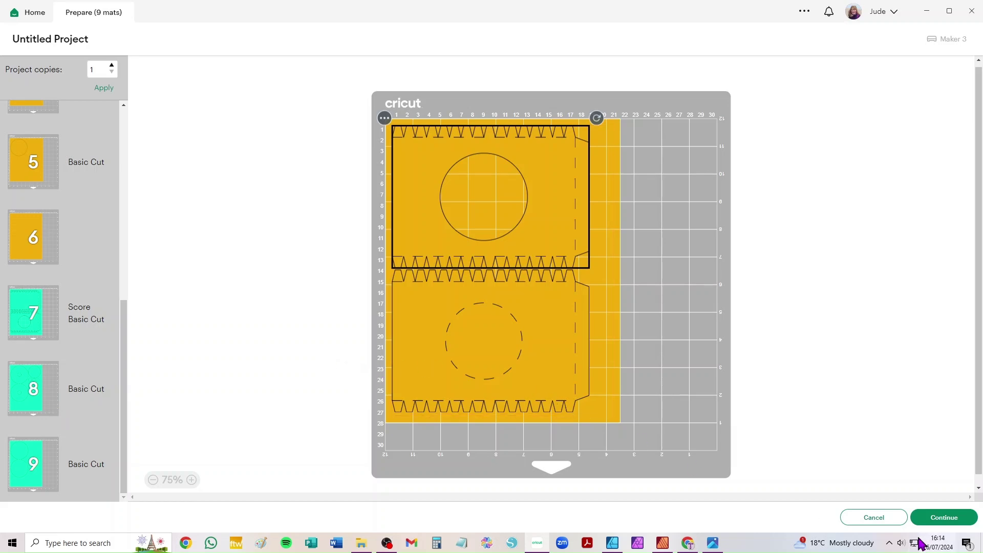
left_click(872, 518)
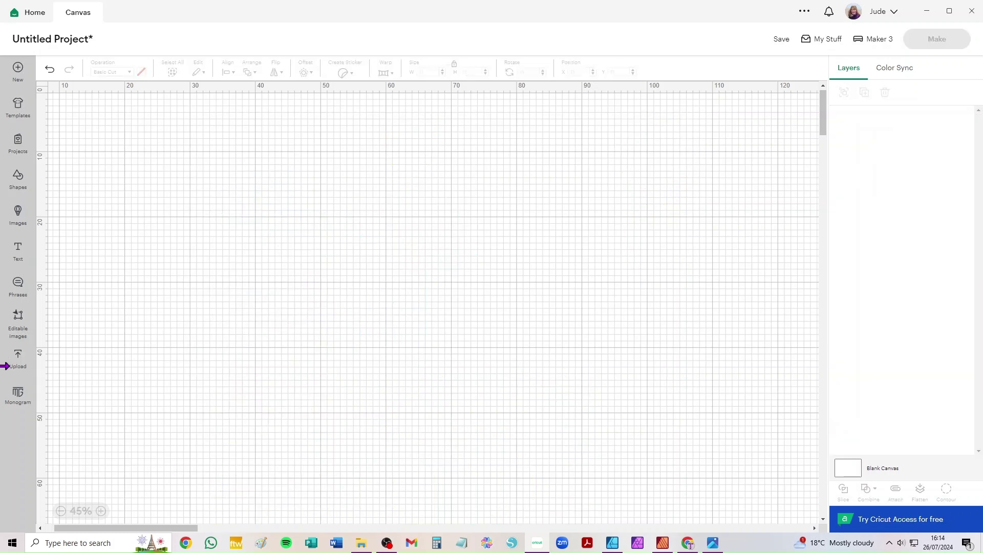
Step: Upload Carousel_Gift_Box_2.svg through Upload Image, browsing to the file on the computer
left_click(19, 358)
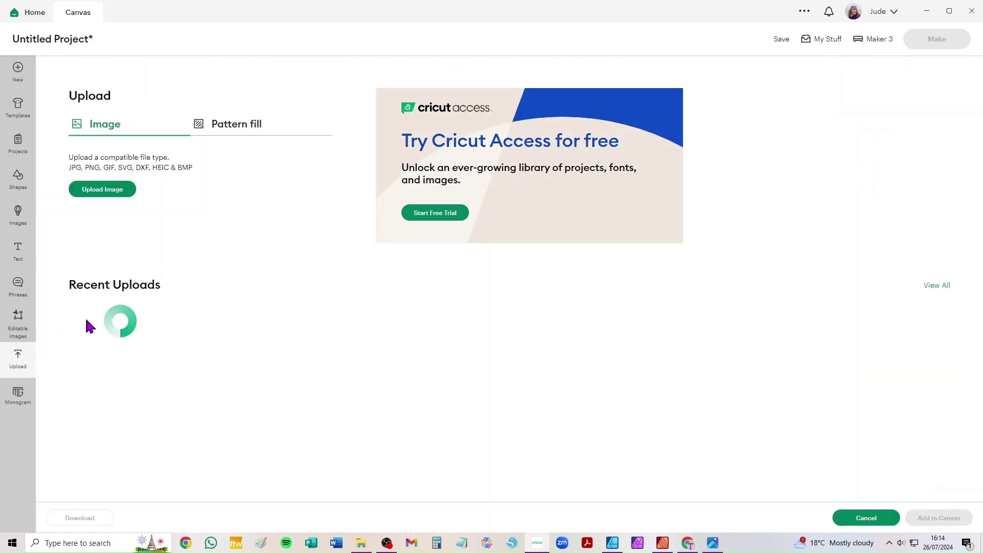
left_click(102, 194)
left_click(511, 310)
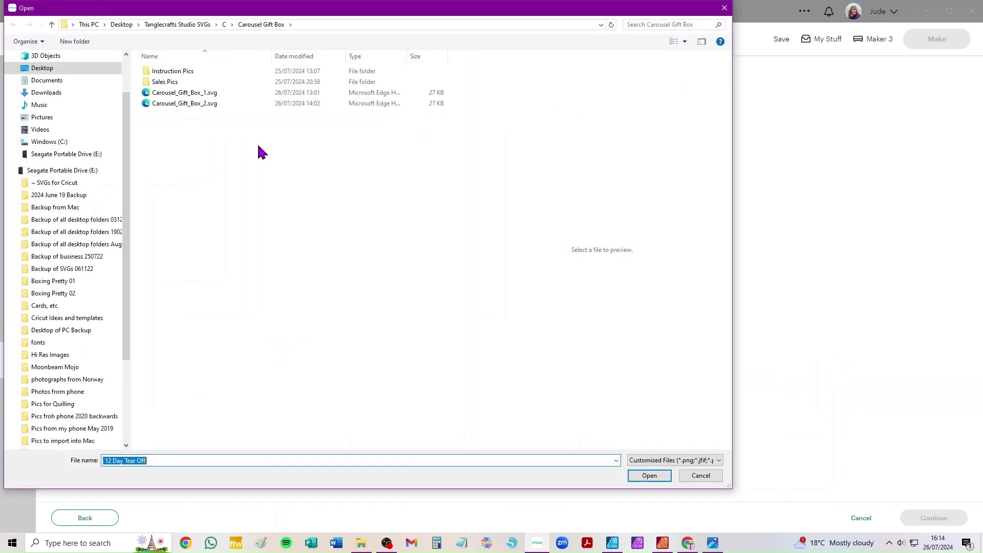
left_click(176, 104)
left_click(650, 475)
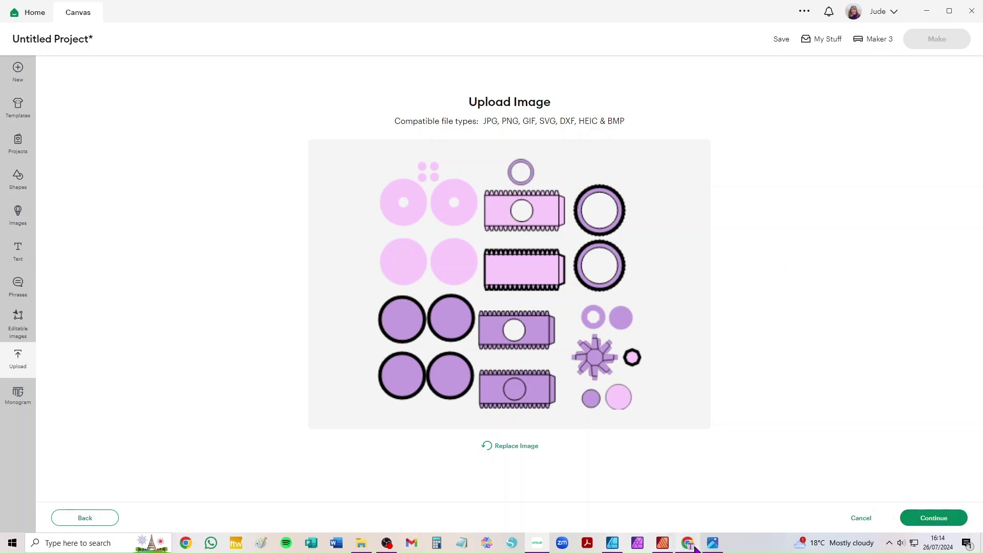
Step: In Affinity Publisher, open page 1 and find box 2's expected size of W62.39 × H60.15 cm
left_click(663, 542)
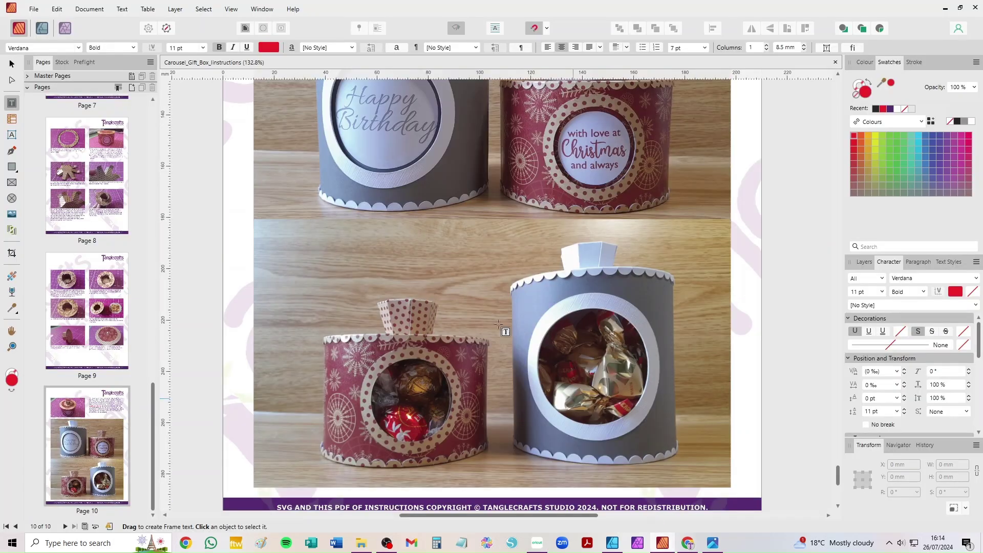
scroll(476, 290, "up", 3)
scroll(87, 142, "up", 15)
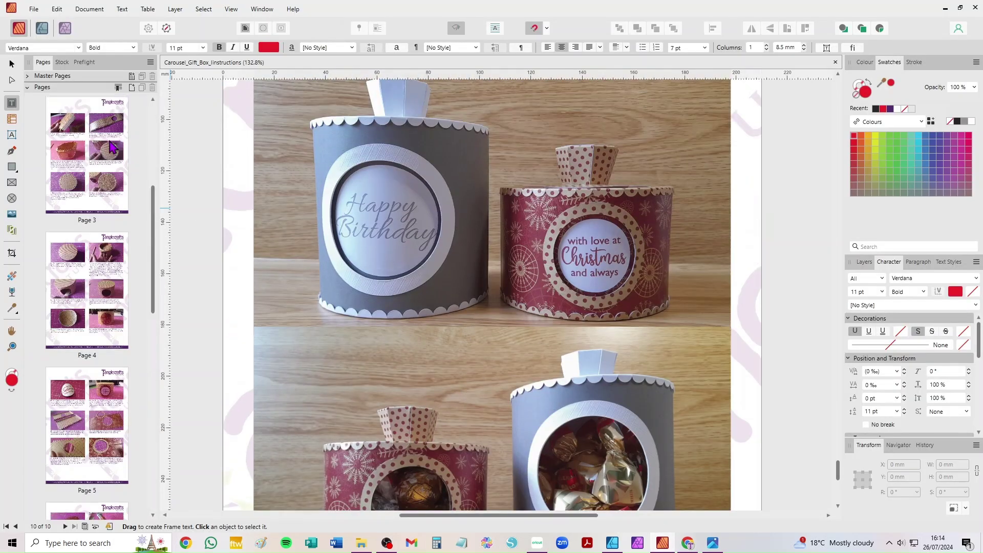
double_click(87, 142)
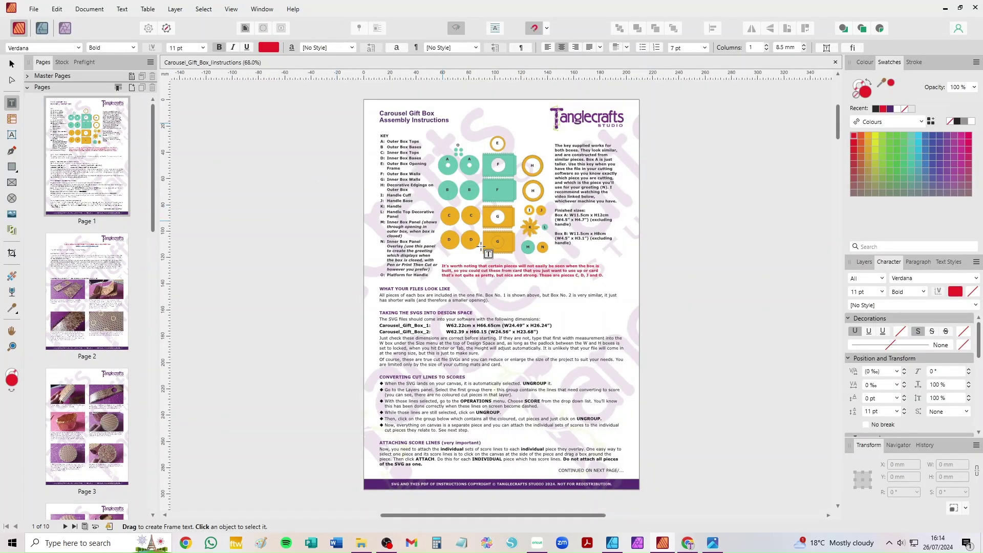
scroll(517, 322, "up", 2)
scroll(518, 321, "up", 1)
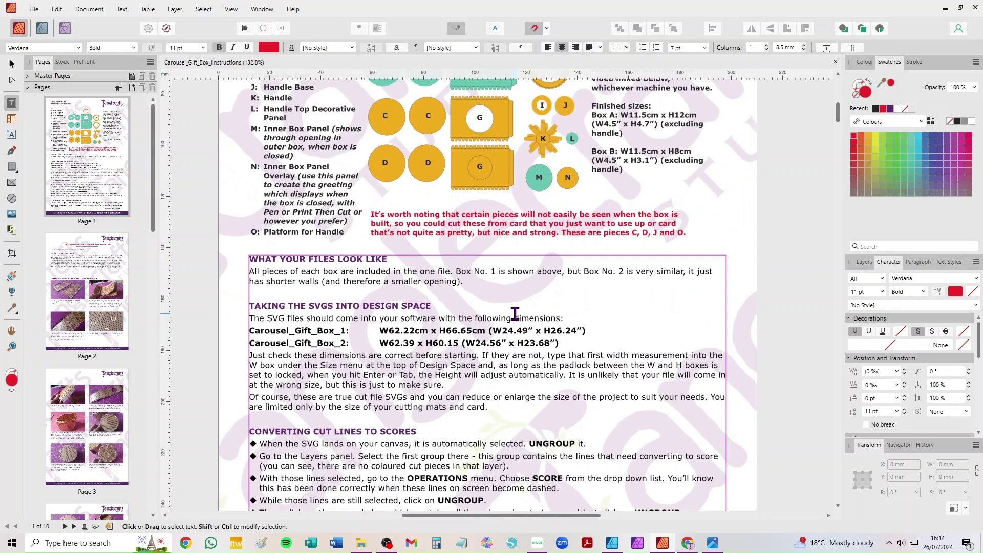
scroll(579, 303, "up", 3)
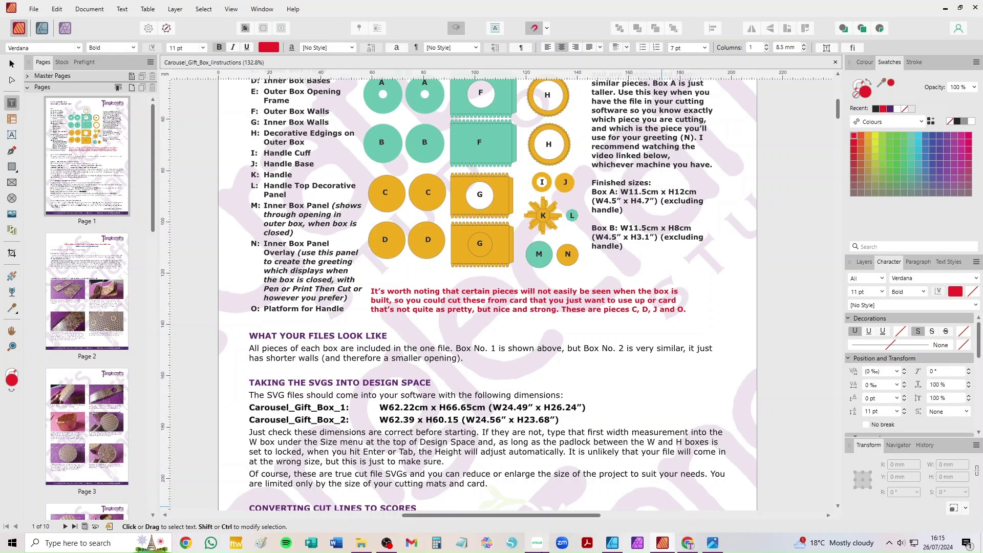
Step: Add the uploaded box 2 to the canvas and ungroup it into separate pieces
left_click(537, 544)
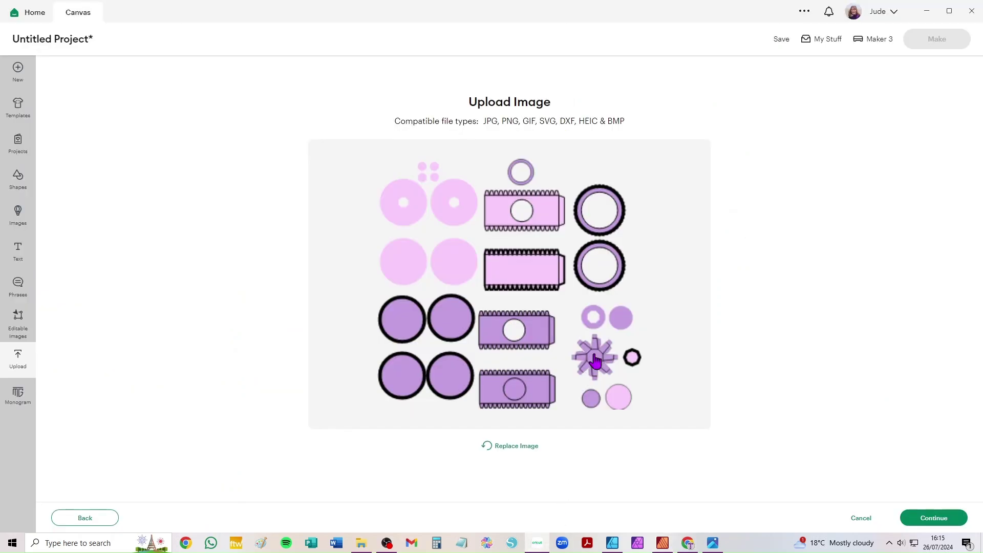
left_click(953, 520)
left_click(950, 523)
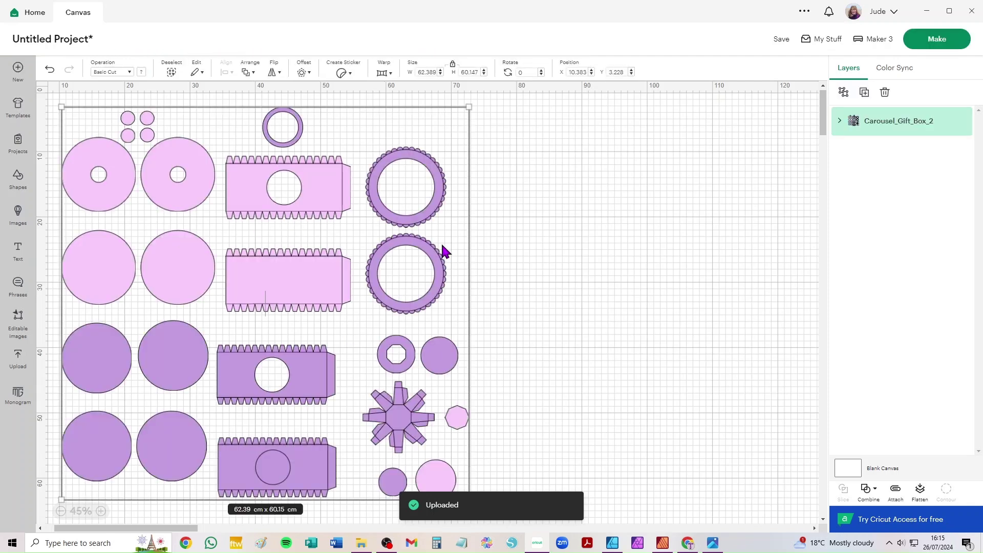
left_click(844, 92)
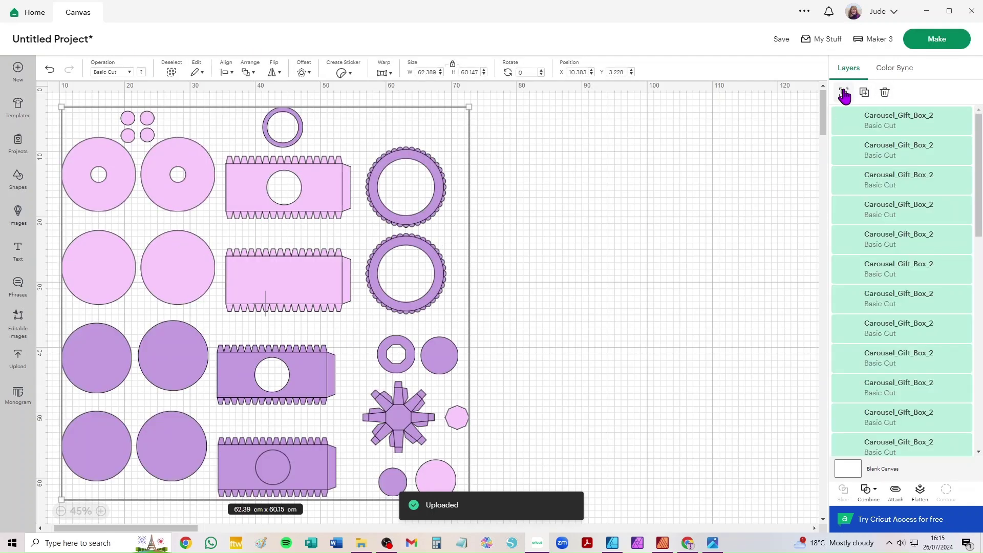
Step: Select the seven line layers and set their operation to Score
left_click(891, 125)
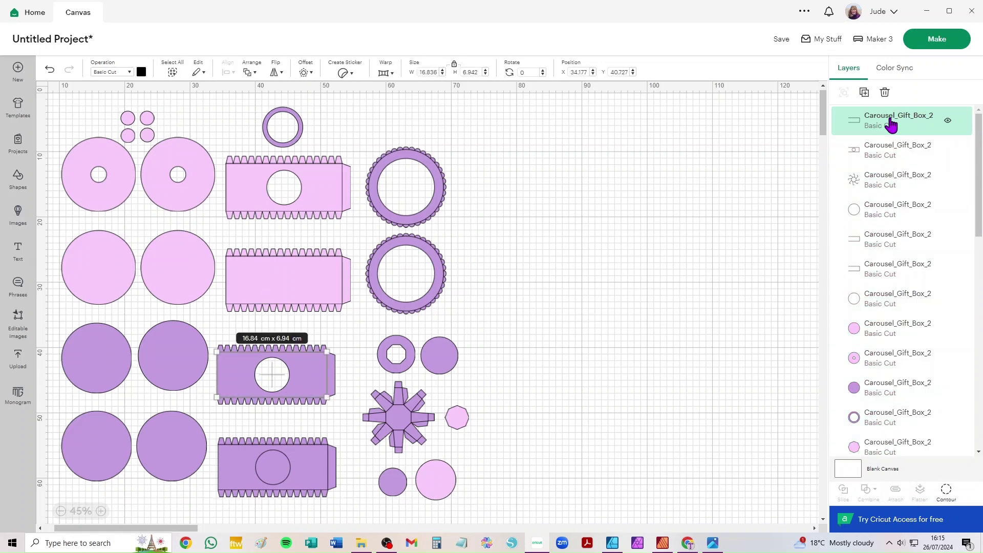
left_click(897, 307, "shift")
left_click(886, 153, "shift")
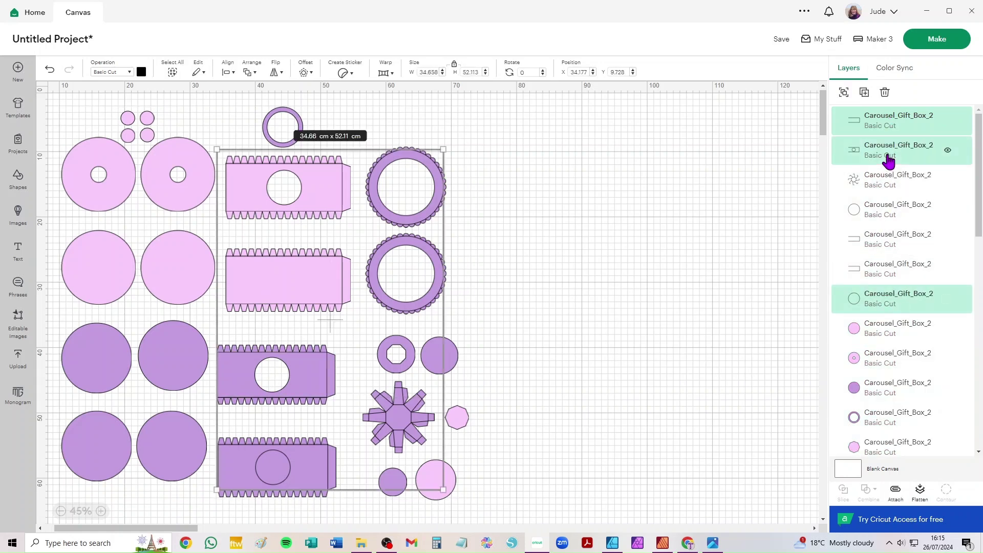
left_click(882, 183, "shift")
left_click(887, 211, "shift")
left_click(886, 240, "shift")
left_click(887, 270, "shift")
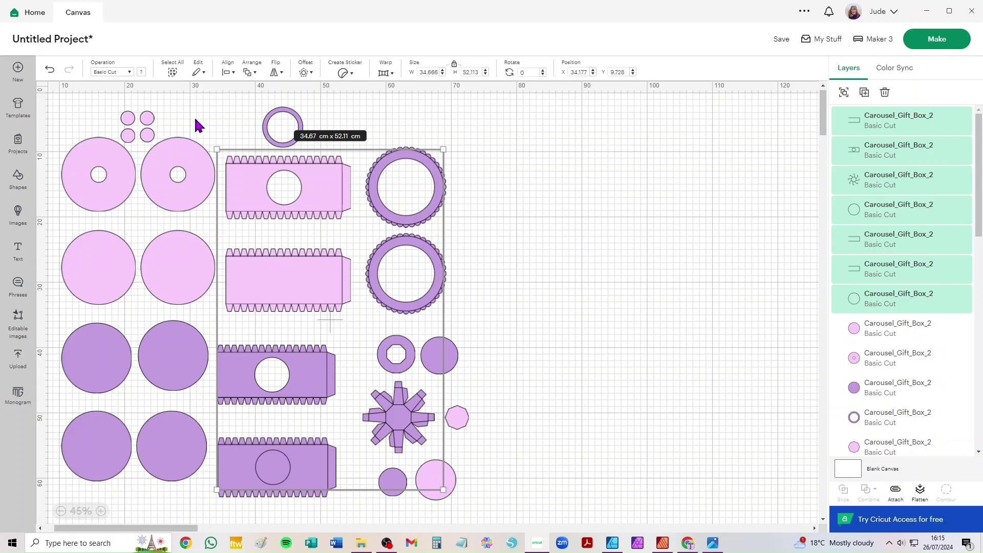
left_click(109, 73)
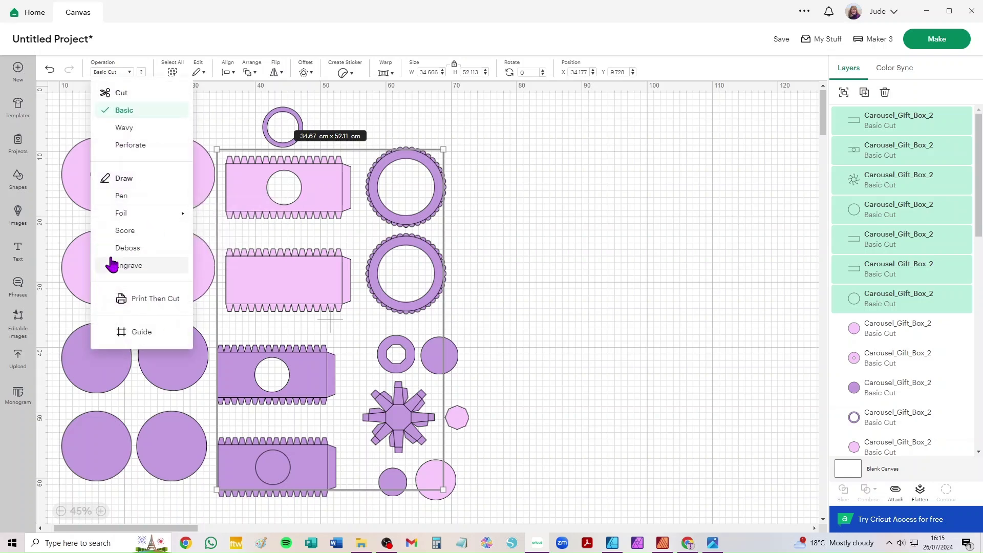
left_click(126, 231)
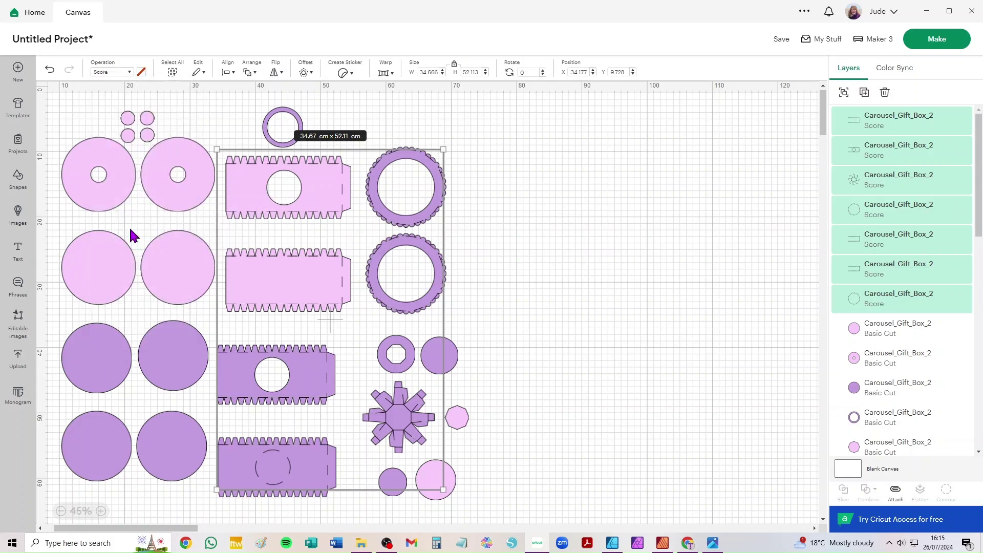
Step: Move the two scalloped rings to the upper right and the small hexagon down to the bottom row
left_click(475, 129)
left_click_drag(524, 124, 554, 197)
left_click_drag(465, 222, 358, 328)
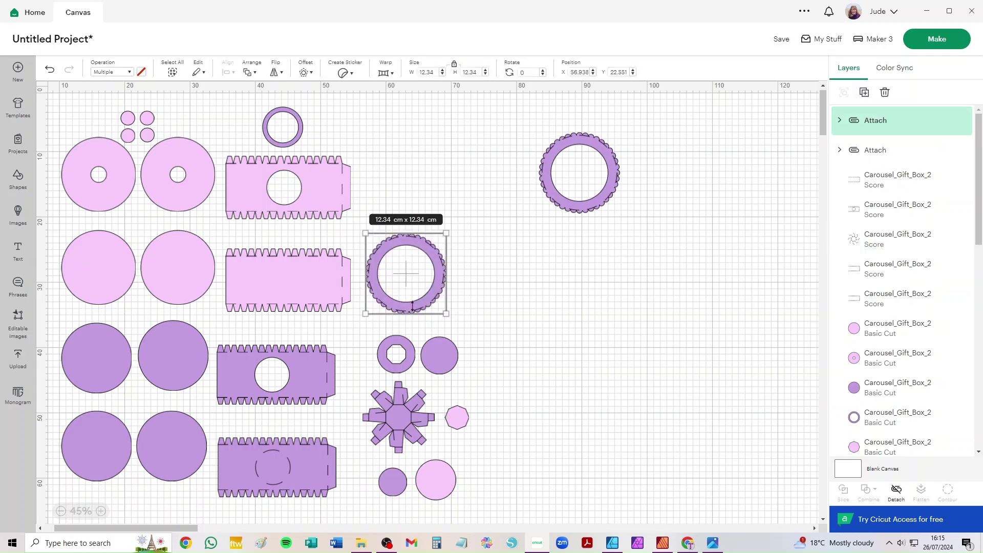
left_click_drag(432, 265, 614, 255)
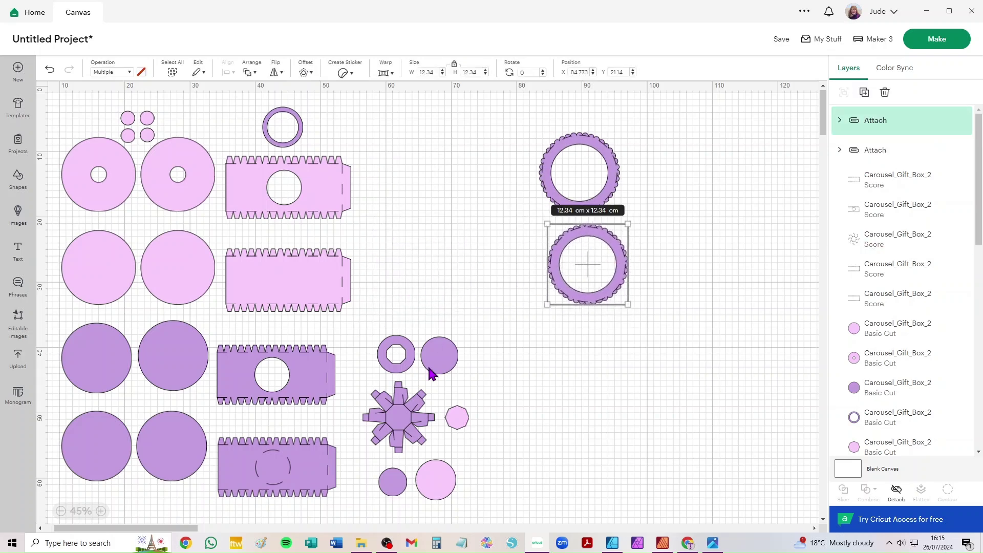
left_click_drag(432, 442, 389, 412)
left_click(478, 413)
left_click_drag(458, 421, 496, 497)
left_click(463, 439)
Step: Marquee-select the flower and the four tab pieces each together with their score lines
left_click_drag(401, 414, 356, 452)
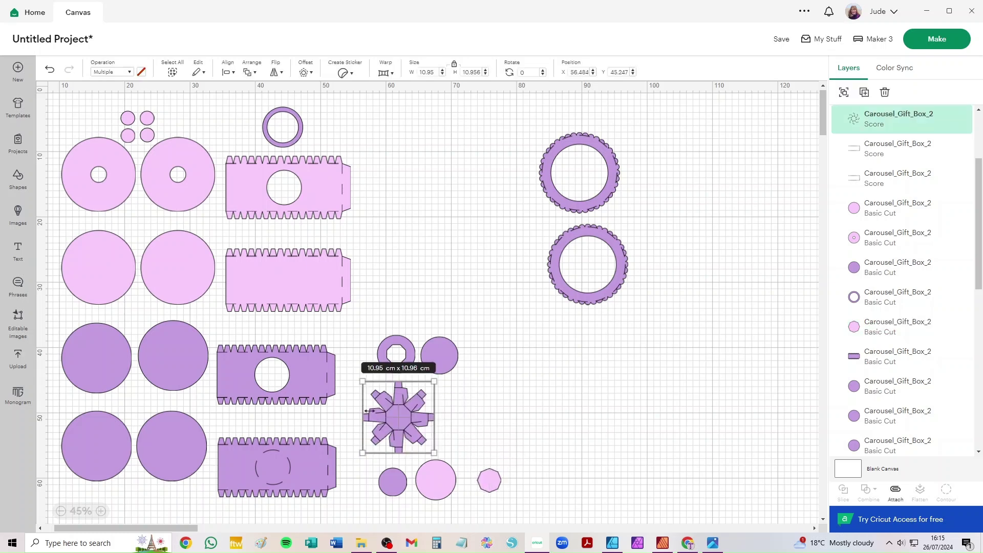
key("super")
left_click(512, 392)
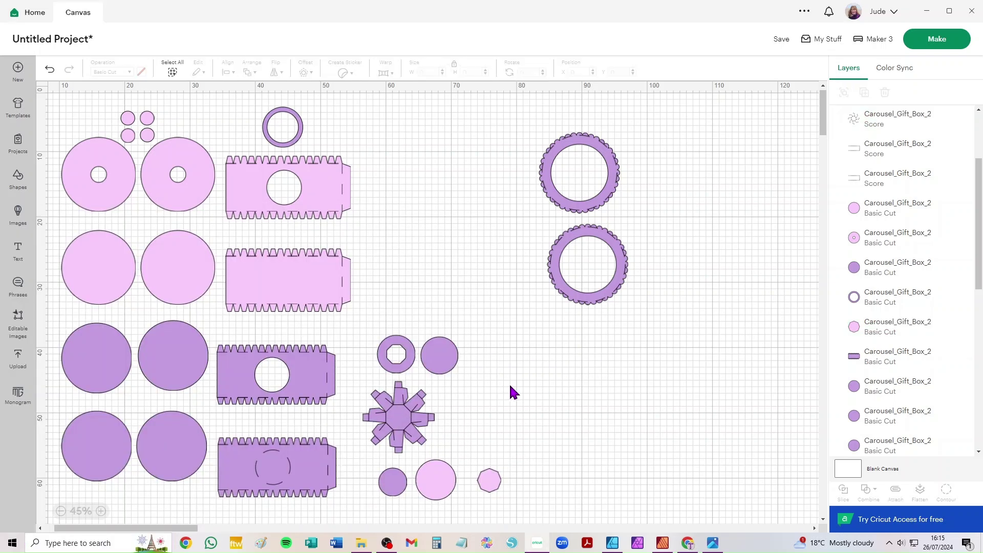
left_click(404, 417)
left_click_drag(477, 393, 600, 368)
left_click_drag(345, 505, 242, 424)
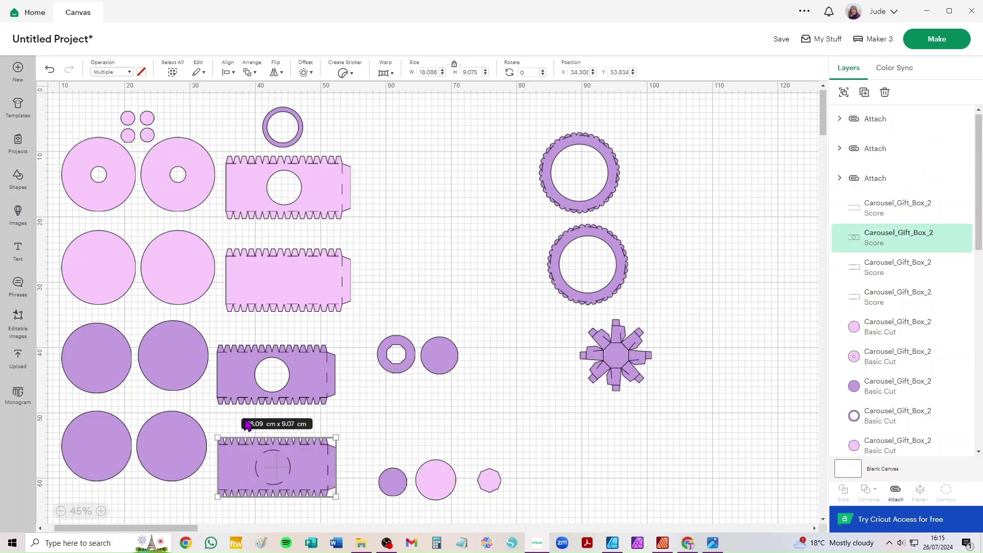
left_click_drag(345, 413, 226, 339)
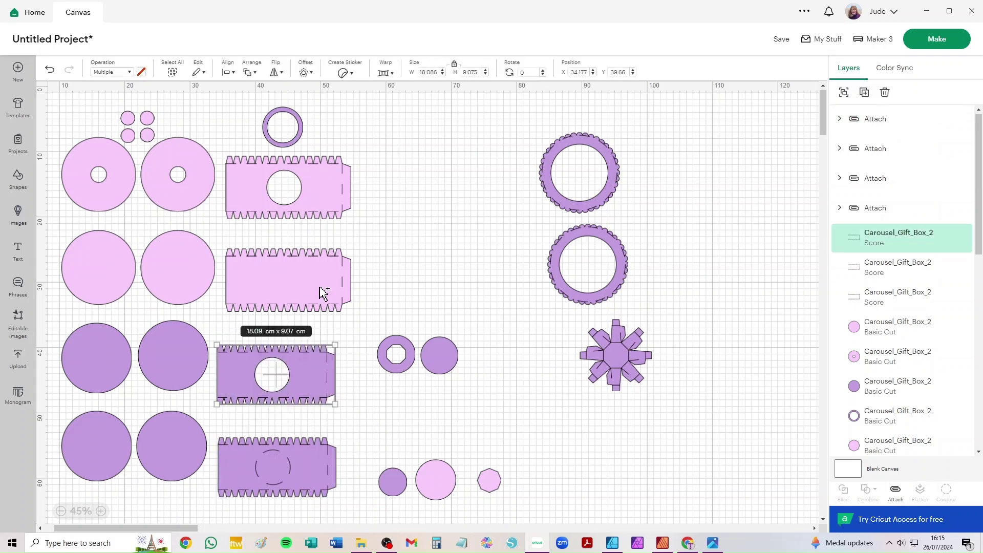
left_click_drag(356, 322, 276, 251)
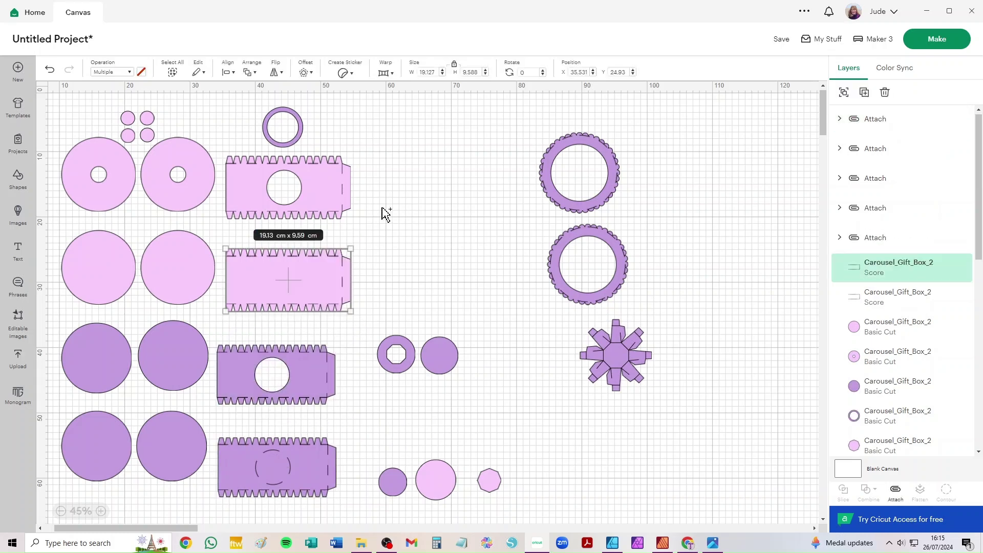
left_click_drag(364, 233, 231, 156)
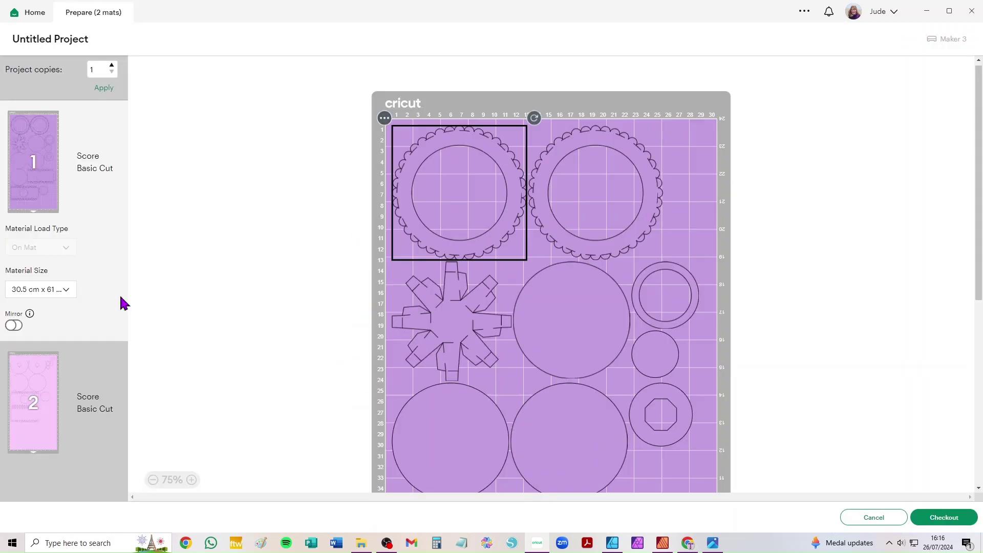
Step: Set the first mat's material size to A4 (21 cm x 29.7 cm)
left_click(53, 294)
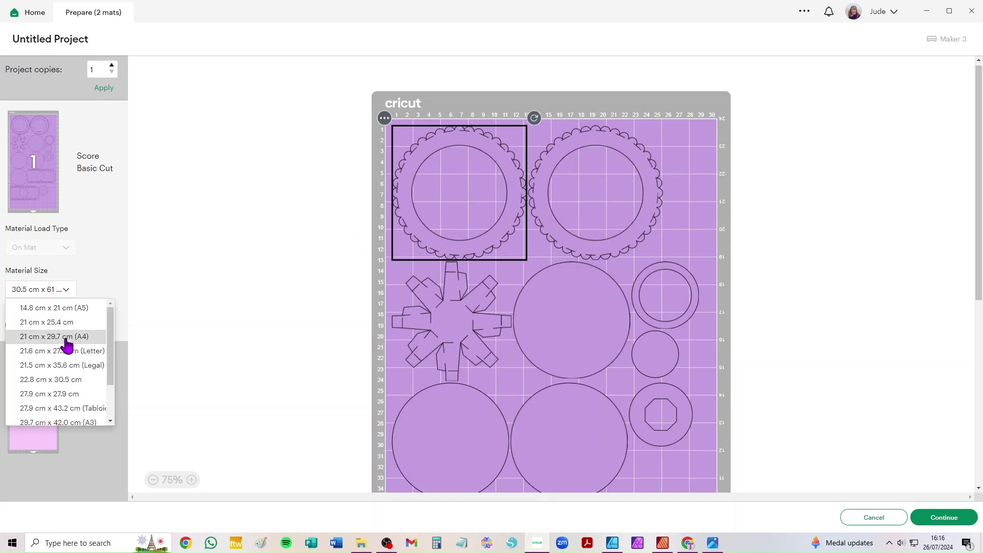
left_click(67, 338)
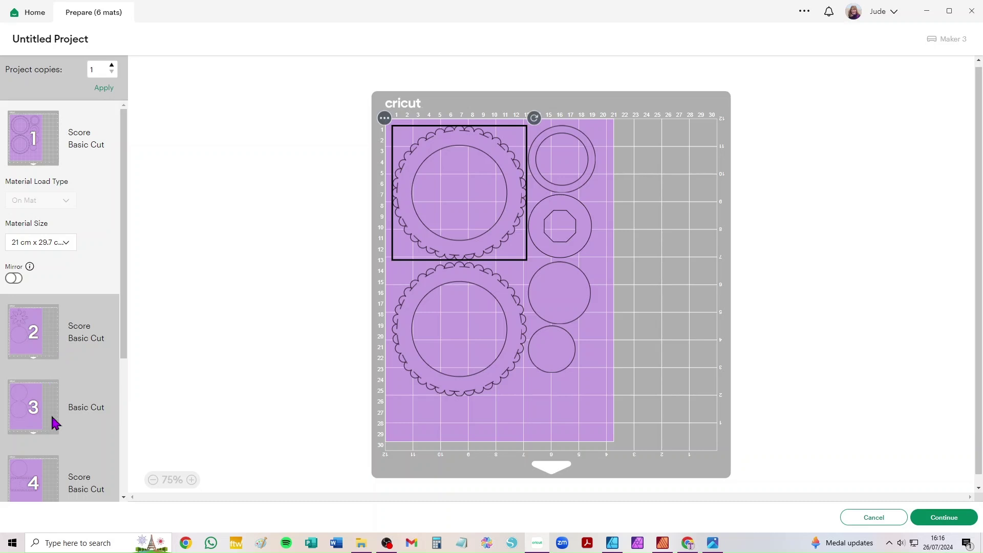
Step: Move the tabbed box strip from mat 4 onto mat 2
left_click(35, 484)
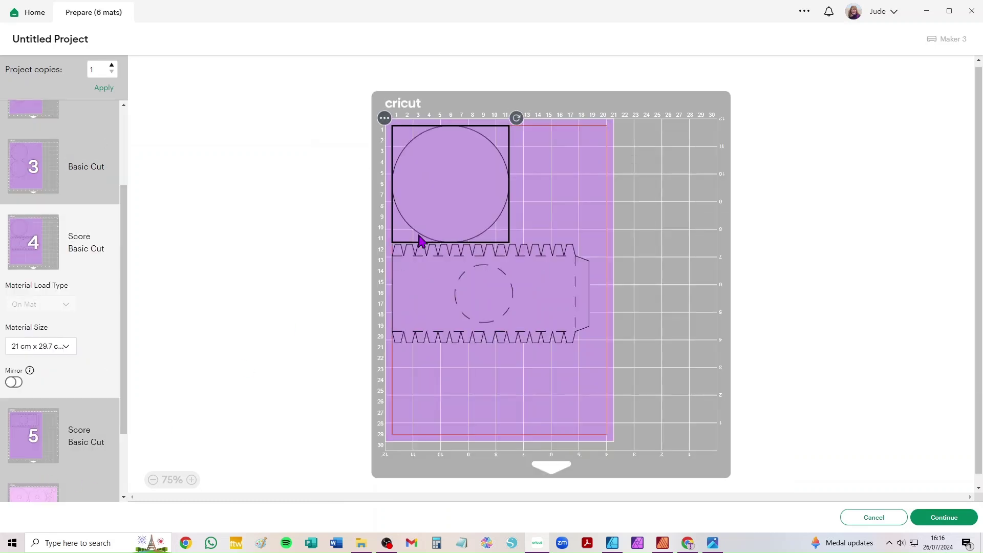
left_click(398, 263)
left_click(384, 237)
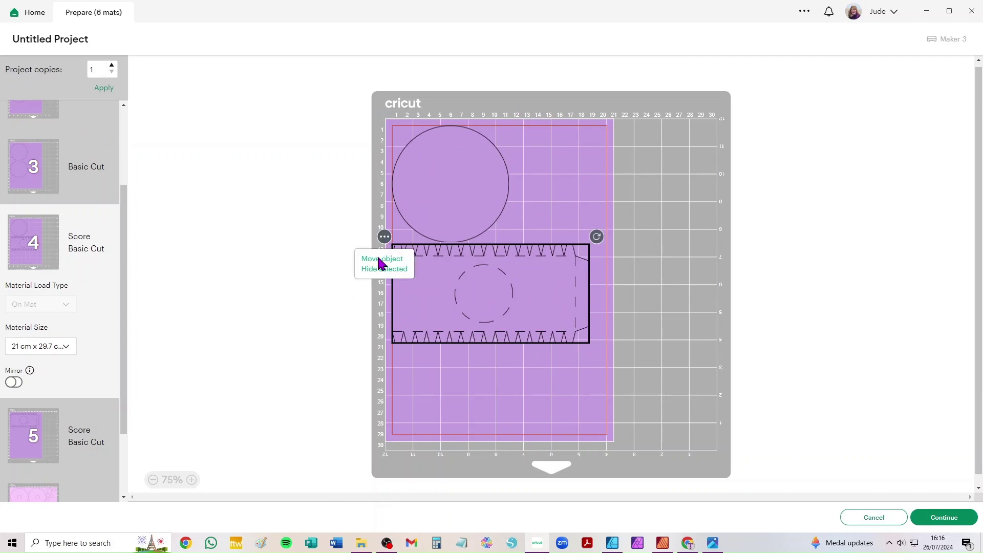
left_click(380, 259)
left_click(416, 150)
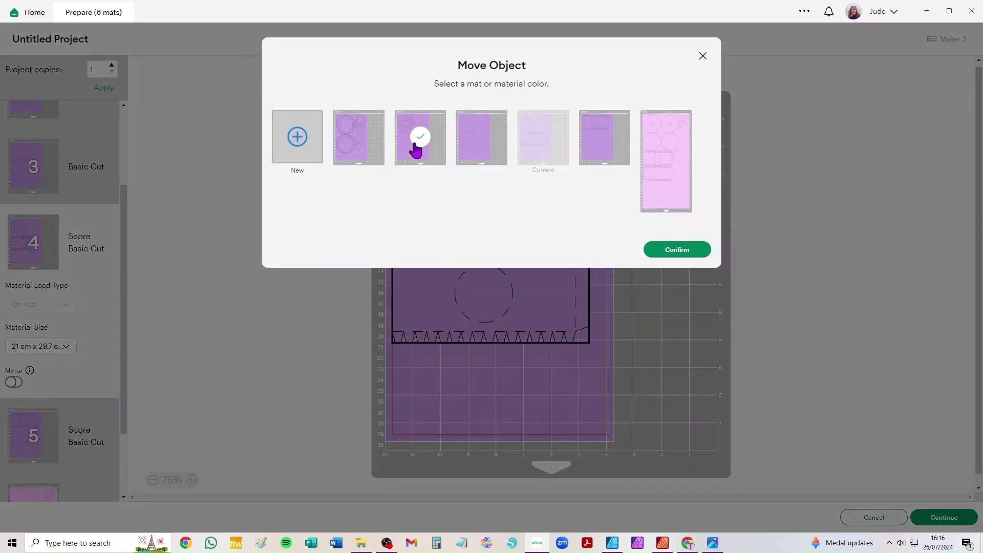
left_click(668, 253)
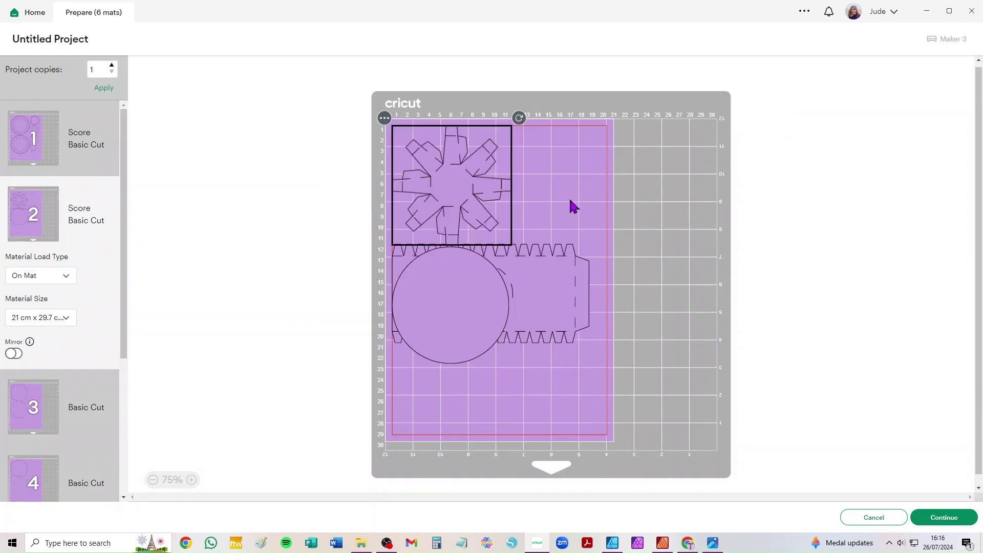
Step: Rotate the box strip upright beside the star and move the circle to the bottom-left
left_click(570, 262)
left_click_drag(598, 235, 410, 162)
left_click_drag(509, 232, 608, 260)
left_click_drag(466, 279, 435, 375)
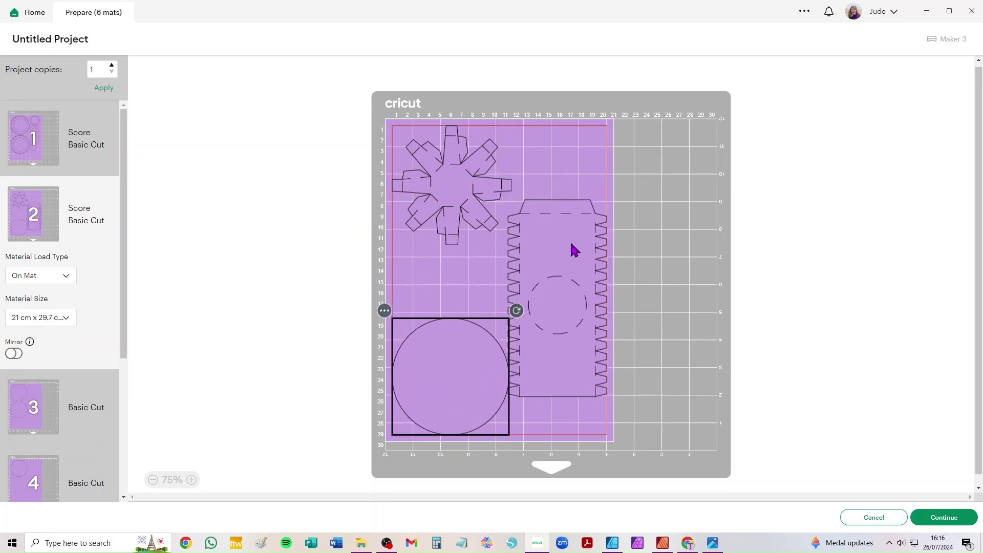
left_click_drag(572, 245, 581, 209)
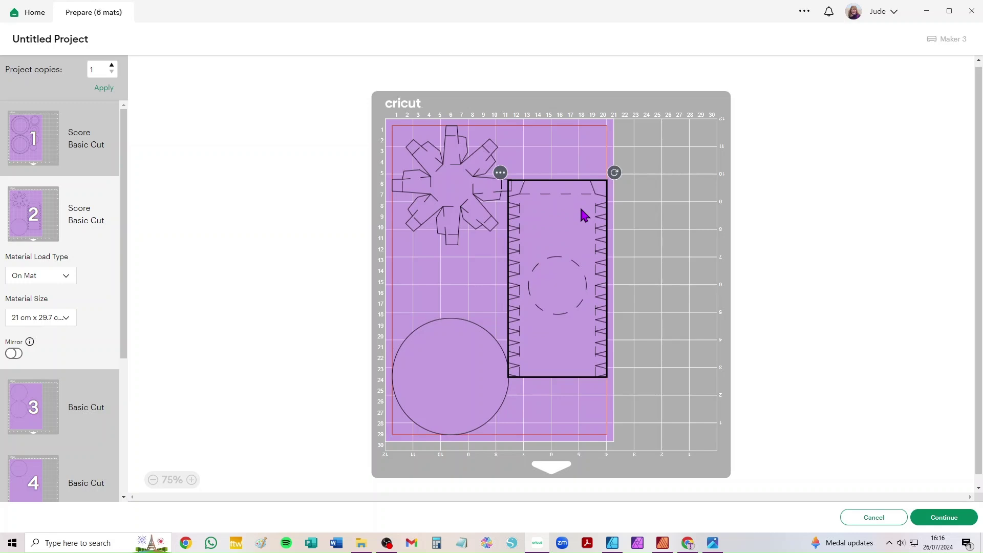
left_click(543, 428)
left_click_drag(553, 353, 547, 286)
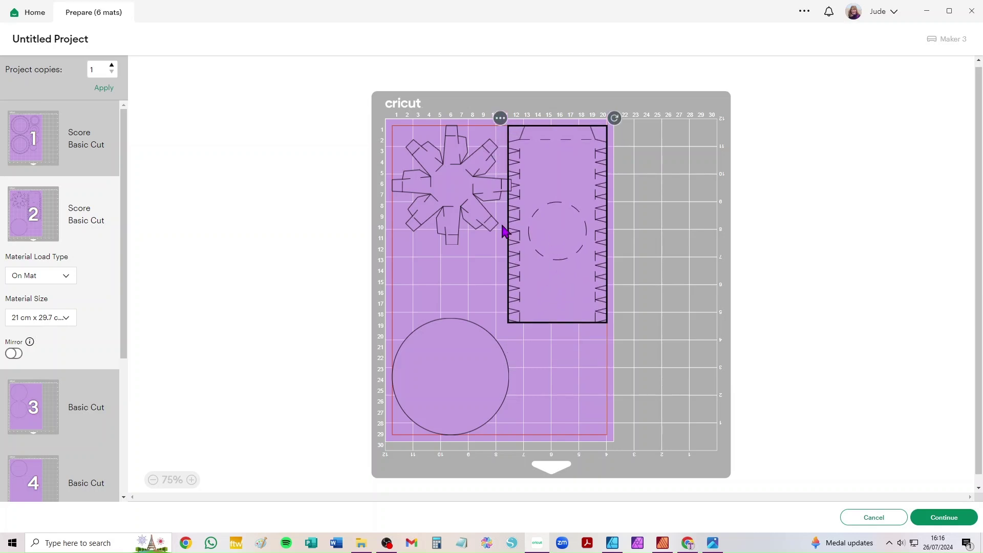
Step: Set the star piece at the mat's top edge and lower the box strip beside it
left_click(422, 209)
left_click_drag(422, 209, 413, 183)
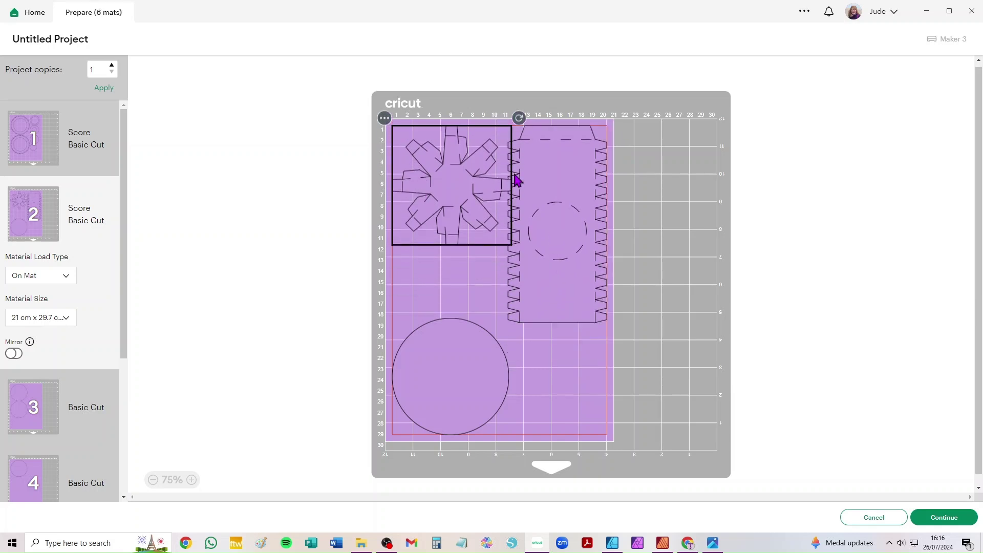
left_click_drag(573, 169, 612, 212)
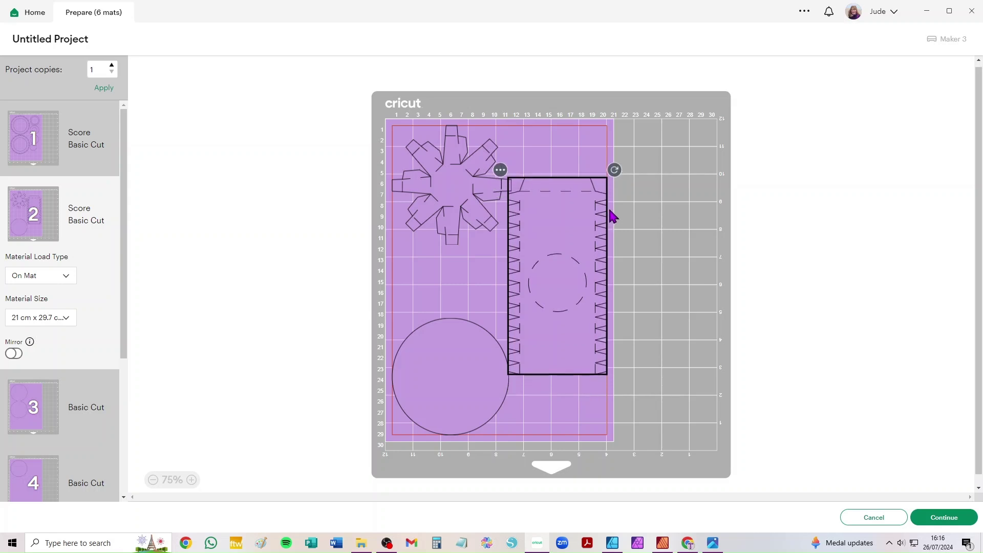
left_click(524, 405)
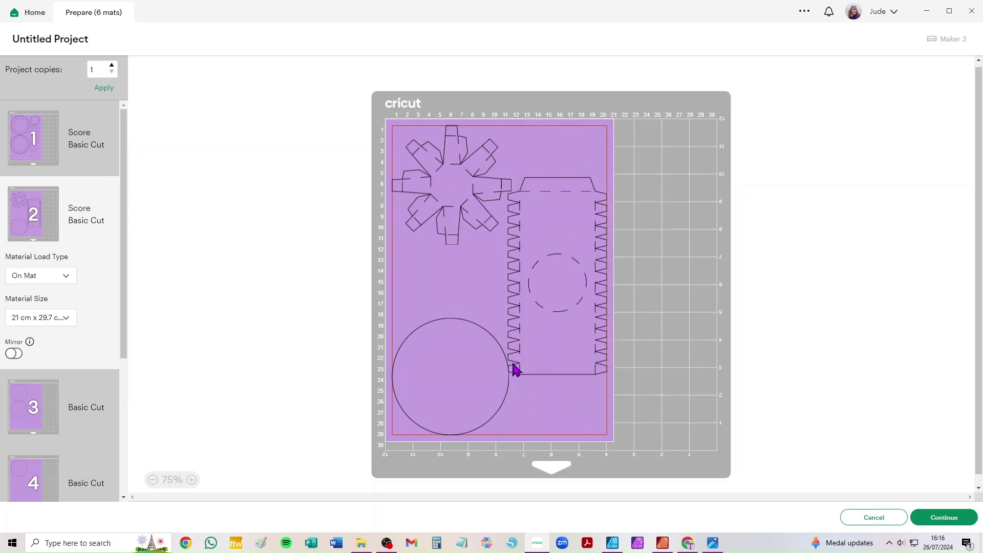
scroll(515, 369, "up", 10)
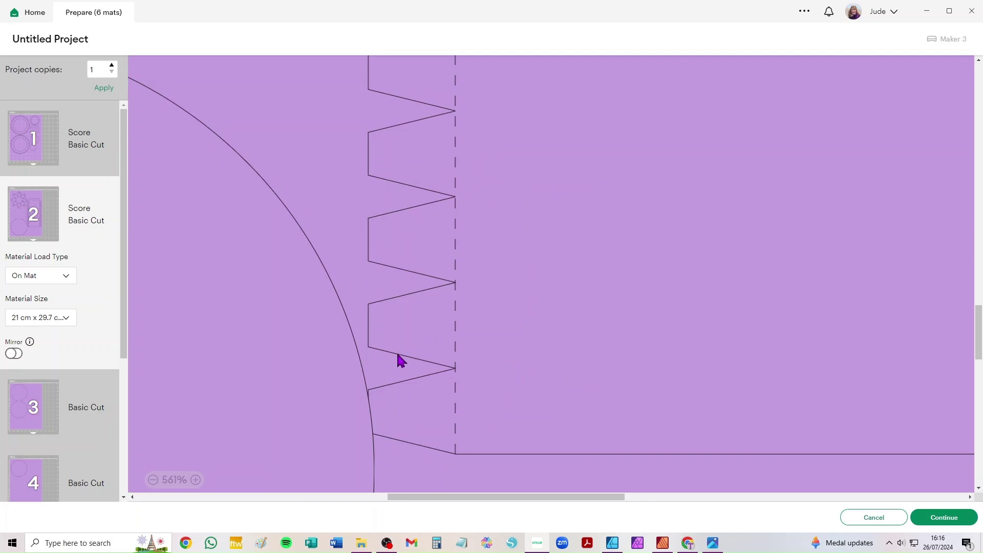
scroll(444, 316, "down", 10)
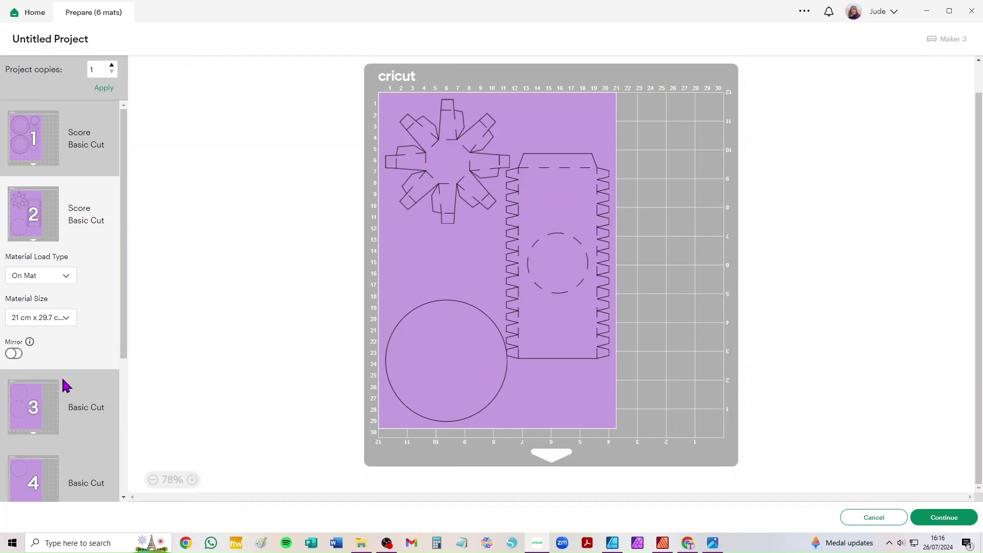
Step: Move mat 4's remaining circle onto mat 3
left_click(32, 477)
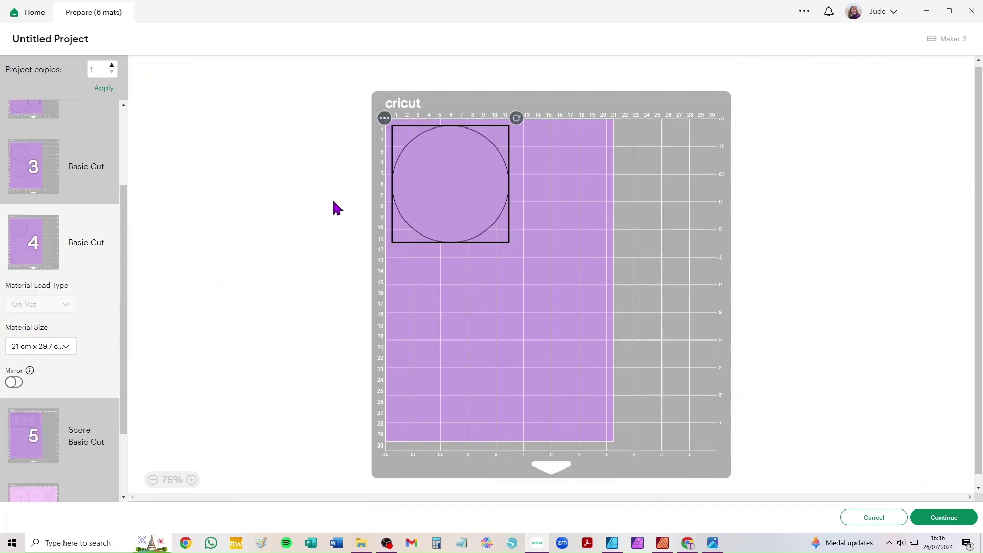
left_click(384, 119)
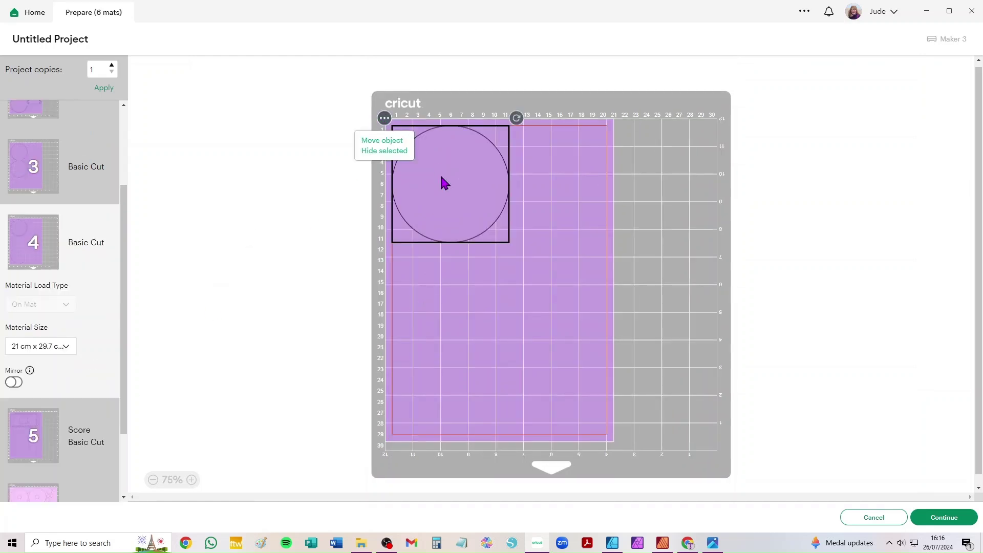
left_click(373, 141)
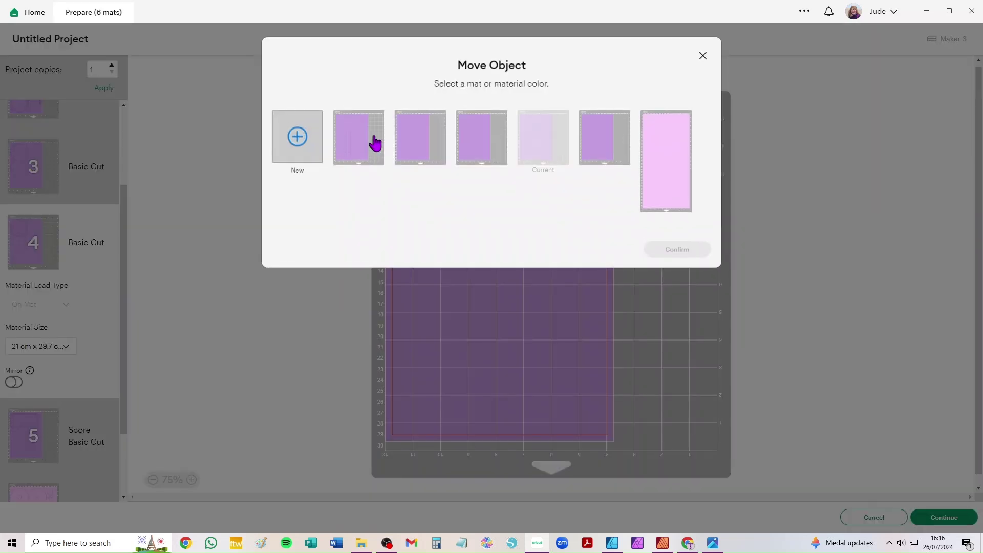
left_click(468, 143)
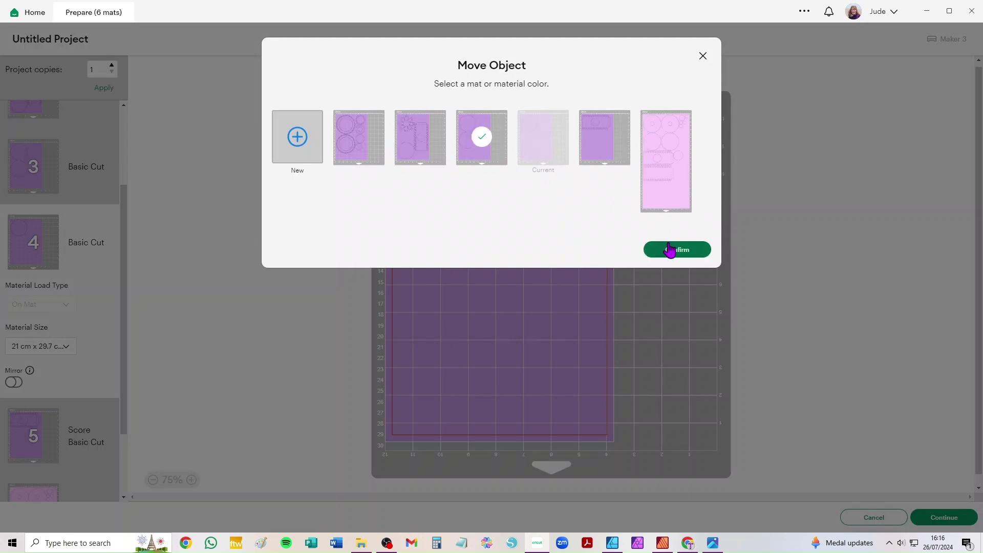
left_click(671, 250)
Step: Arrange mat 3's three circles so none overlap, one sitting middle-right
left_click_drag(446, 235, 432, 413)
left_click_drag(428, 182, 512, 279)
scroll(55, 395, "down", 3)
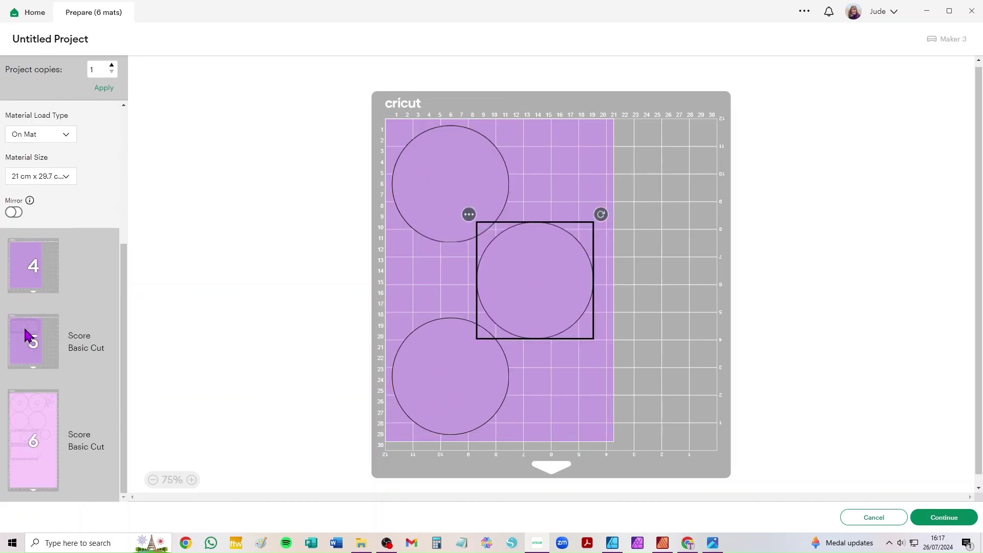
scroll(27, 337, "up", 4)
Step: Change mat 6's material size from A4 to Letter (21.6 cm x 27.9 cm)
left_click(36, 425)
left_click(57, 454)
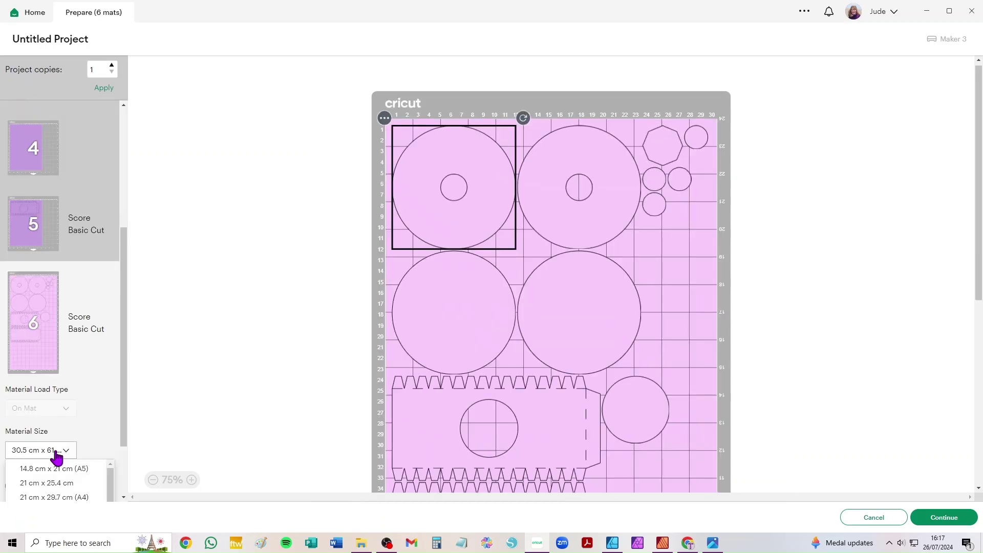
left_click(57, 498)
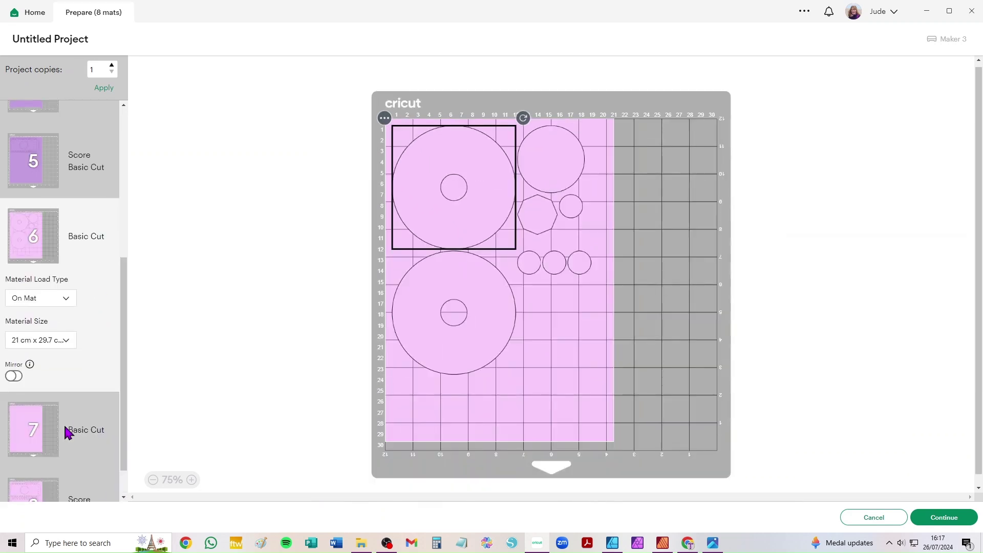
scroll(65, 433, "up", 3)
scroll(65, 433, "down", 3)
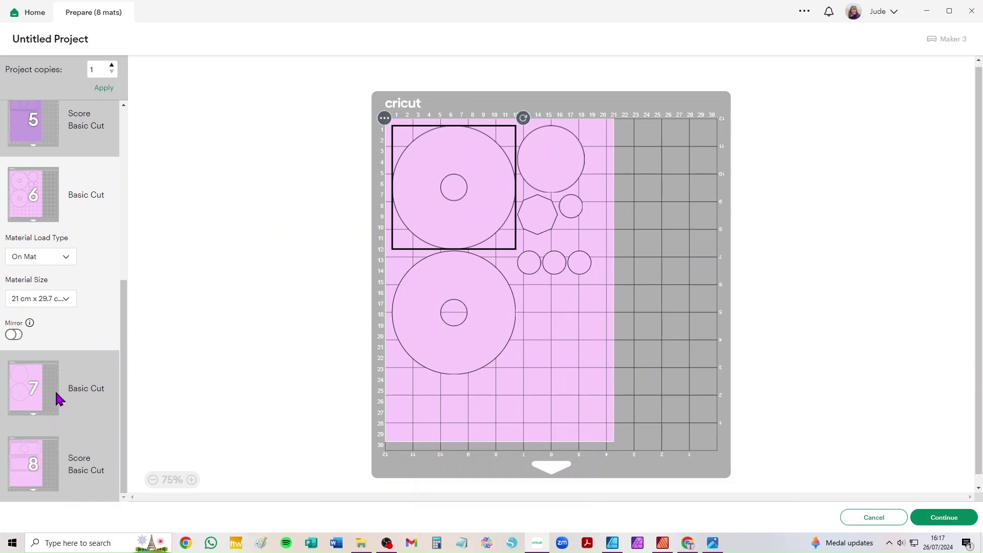
left_click(56, 302)
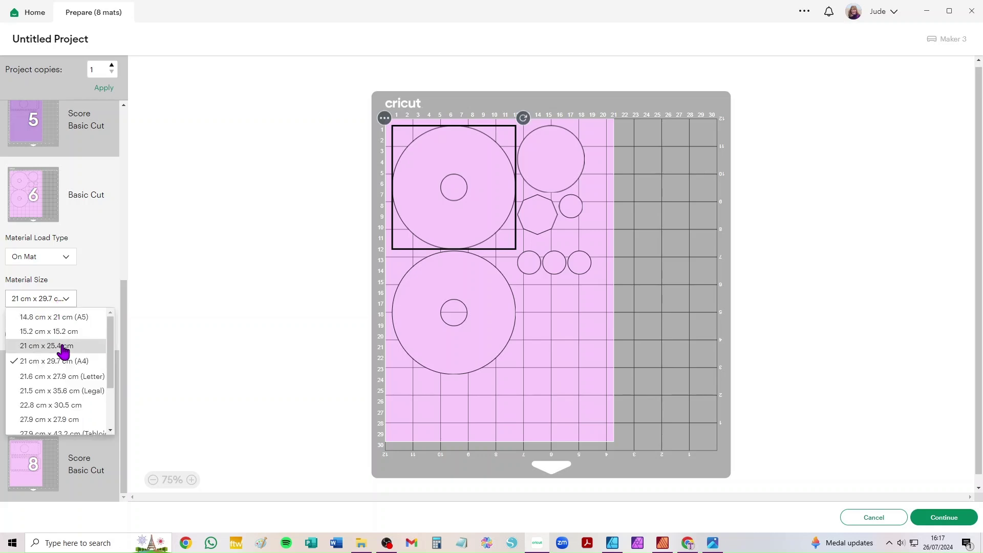
left_click(64, 377)
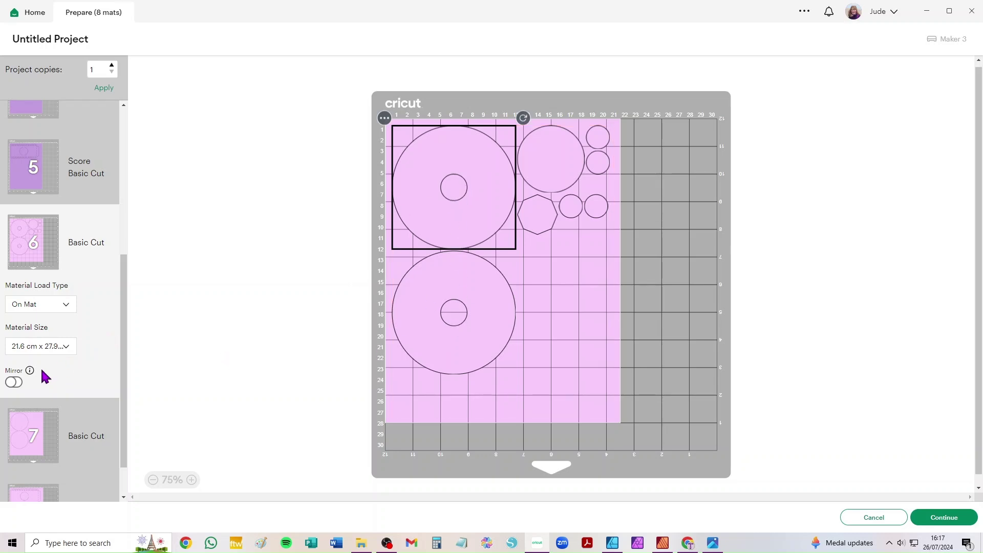
Step: Leave the mat preview and return to the design canvas with box 2's pieces
scroll(43, 373, "down", 1)
scroll(57, 381, "up", 6)
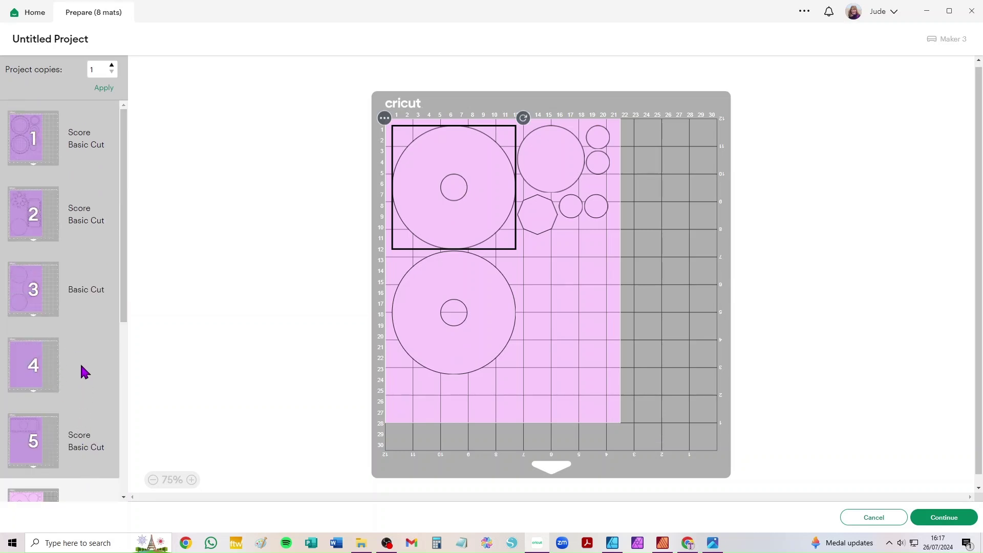
scroll(76, 368, "down", 4)
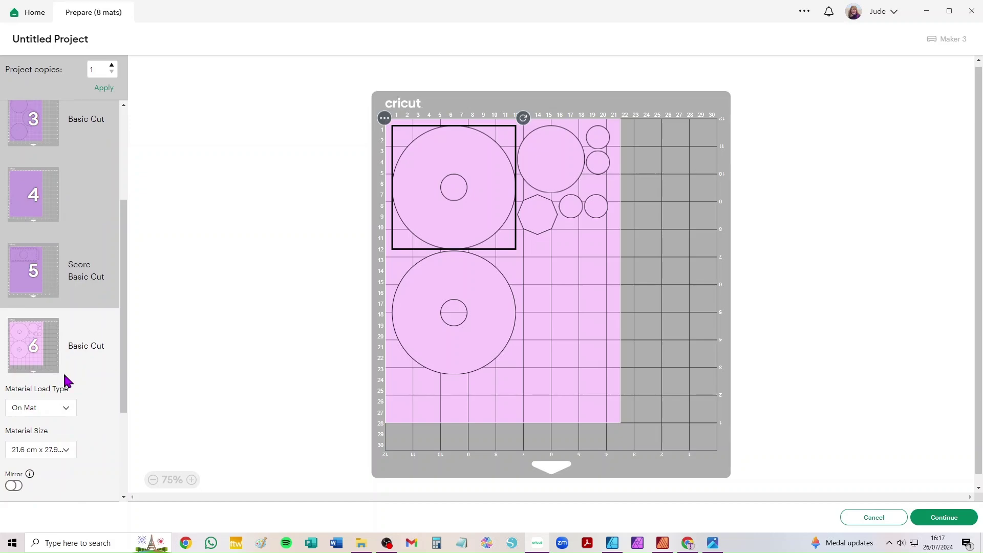
left_click(895, 519)
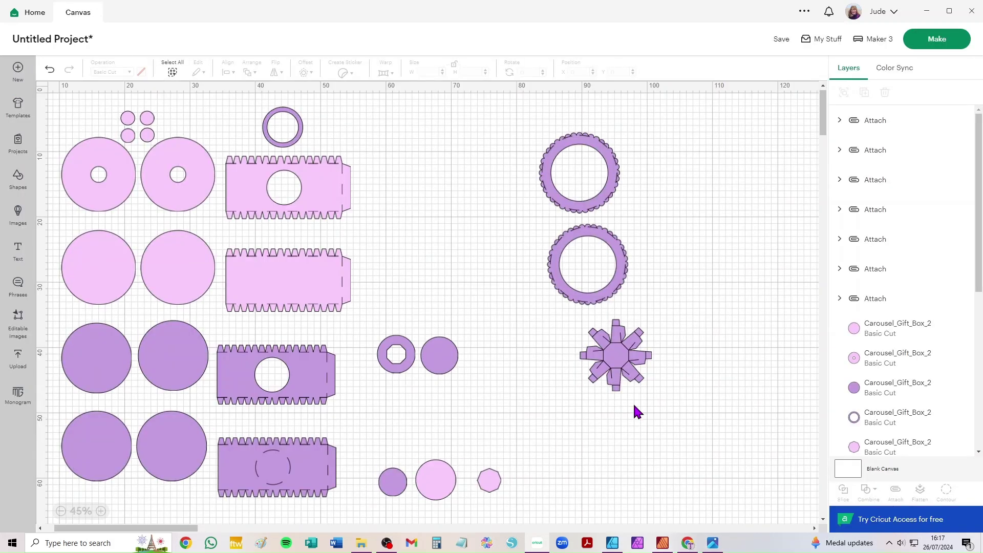
Step: Bring Windows Photos to the front showing Twist_Box_Video.mp4
left_click(713, 543)
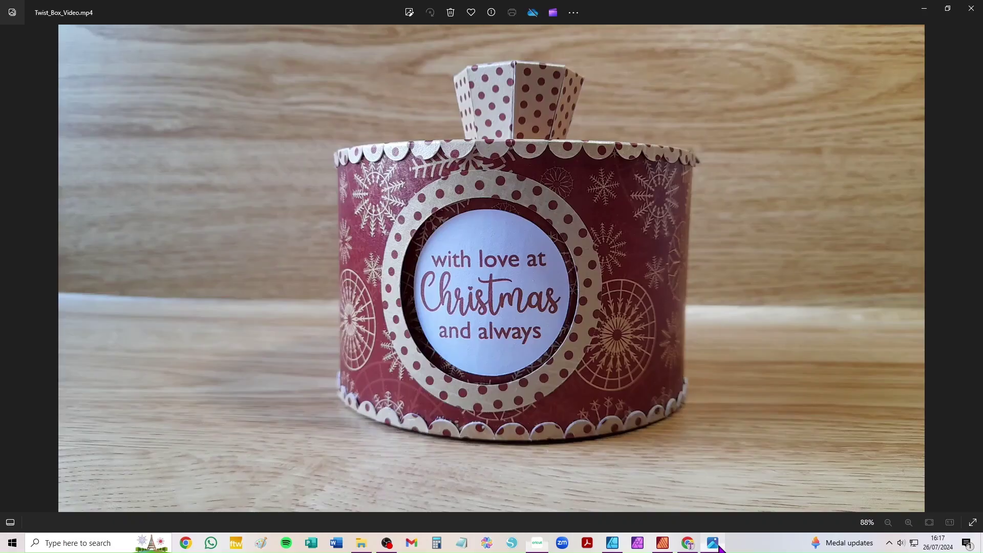